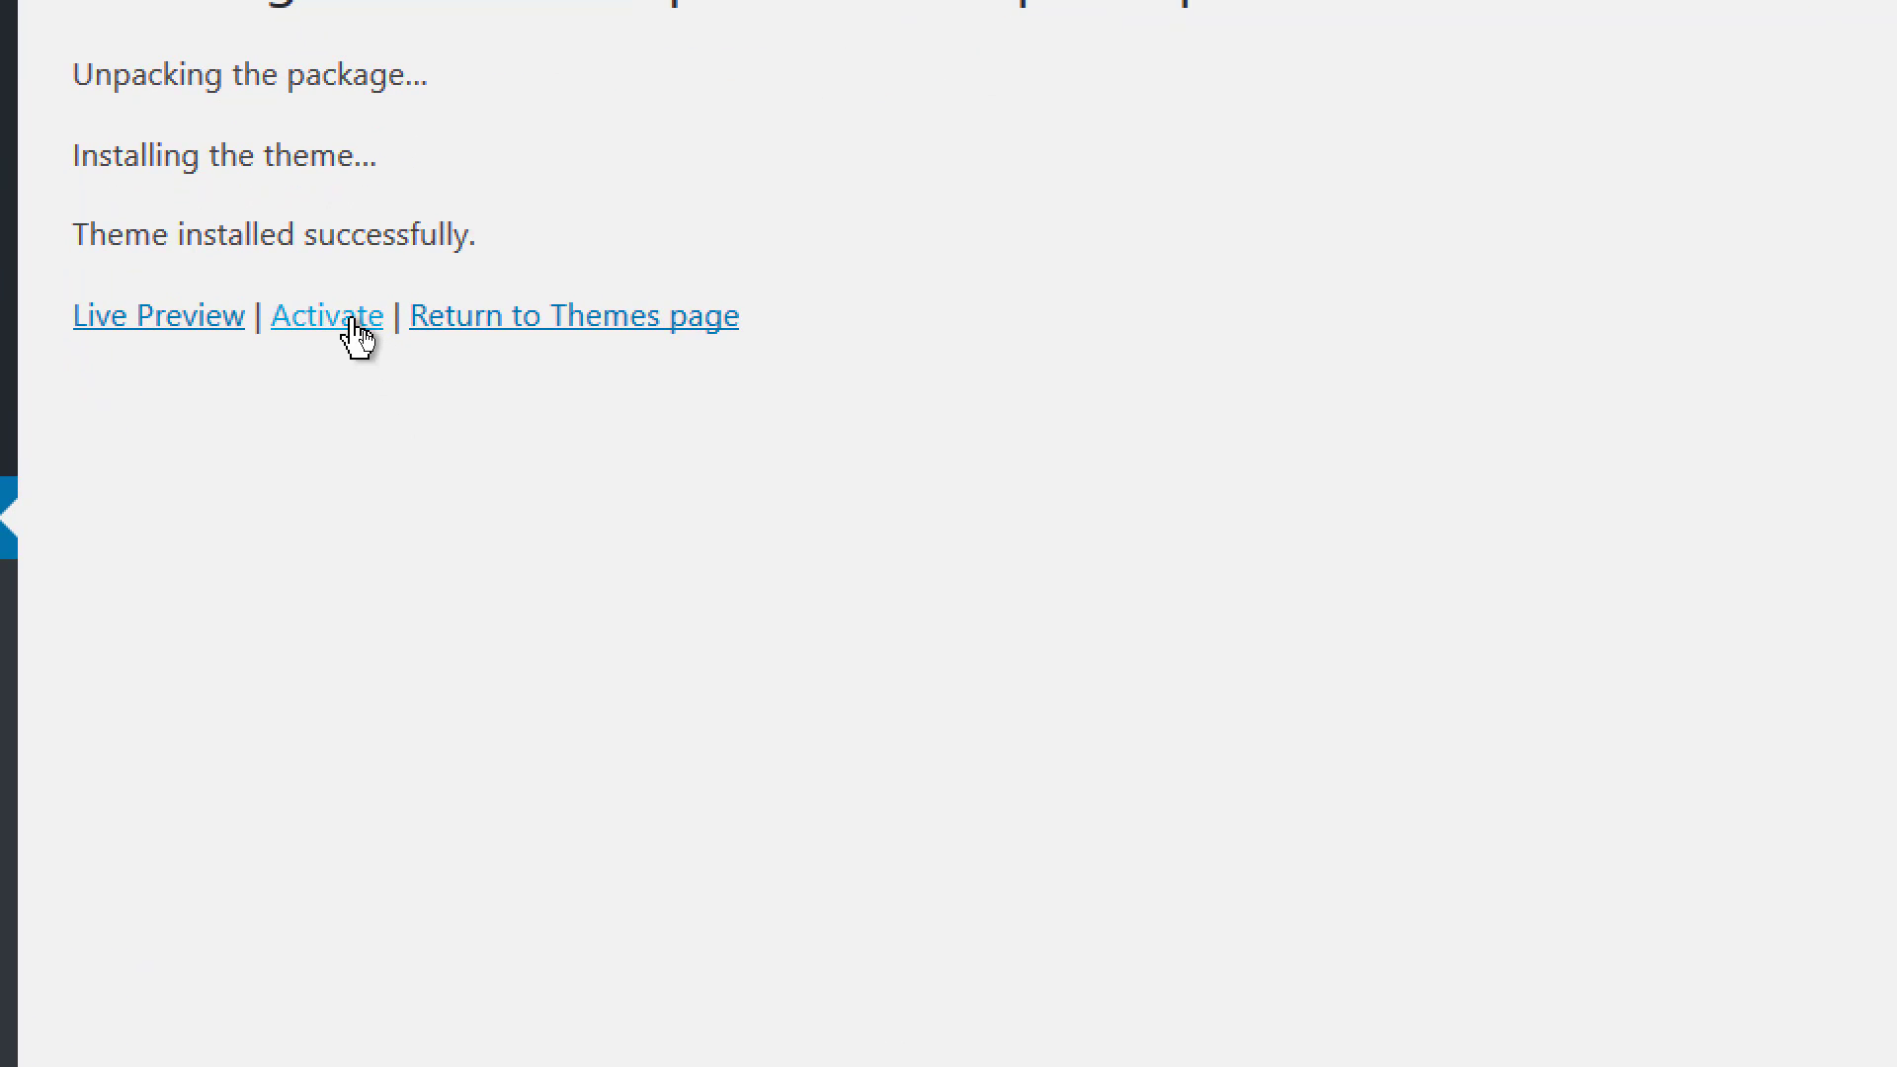
# Activate the newly installed Spark theme from its installation result page.
pyautogui.click(352, 319)
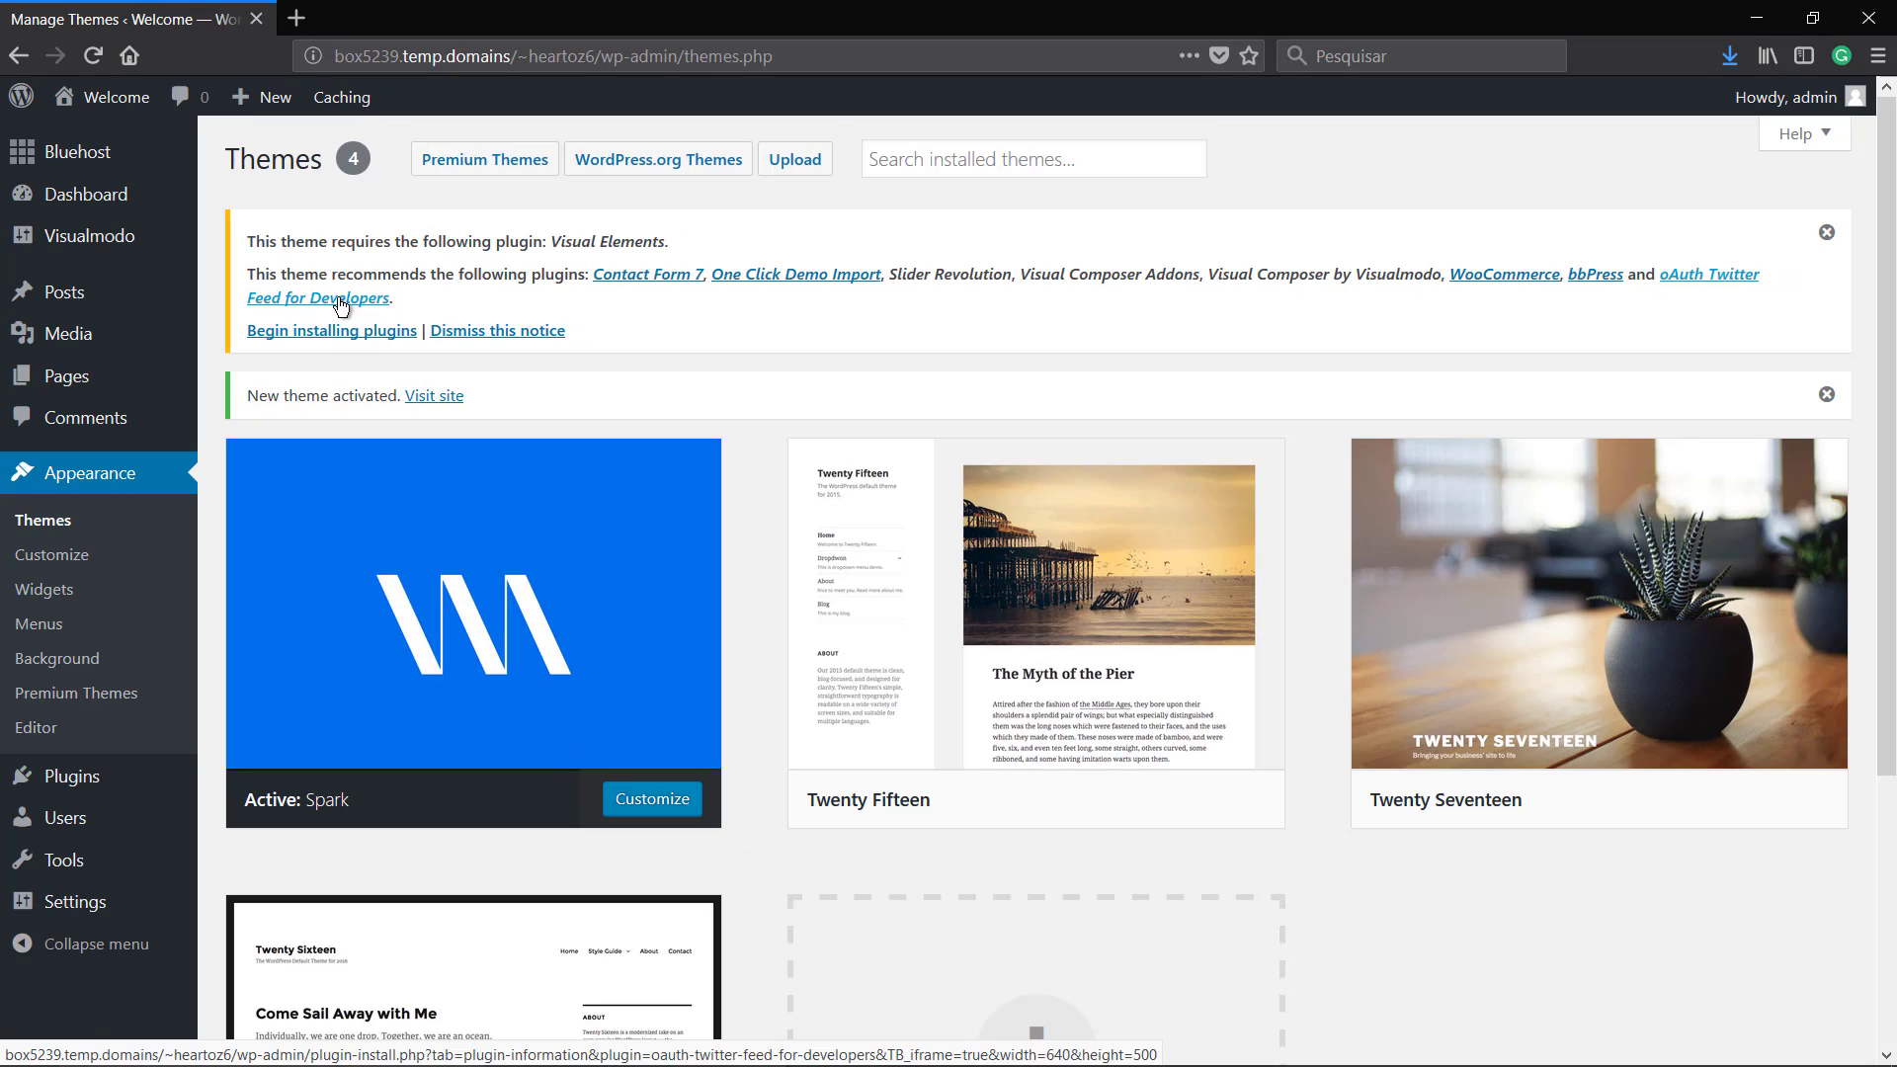
# Go to the Visualmodo Install Plugins page listing the theme's required and recommended plugins.
pyautogui.click(339, 333)
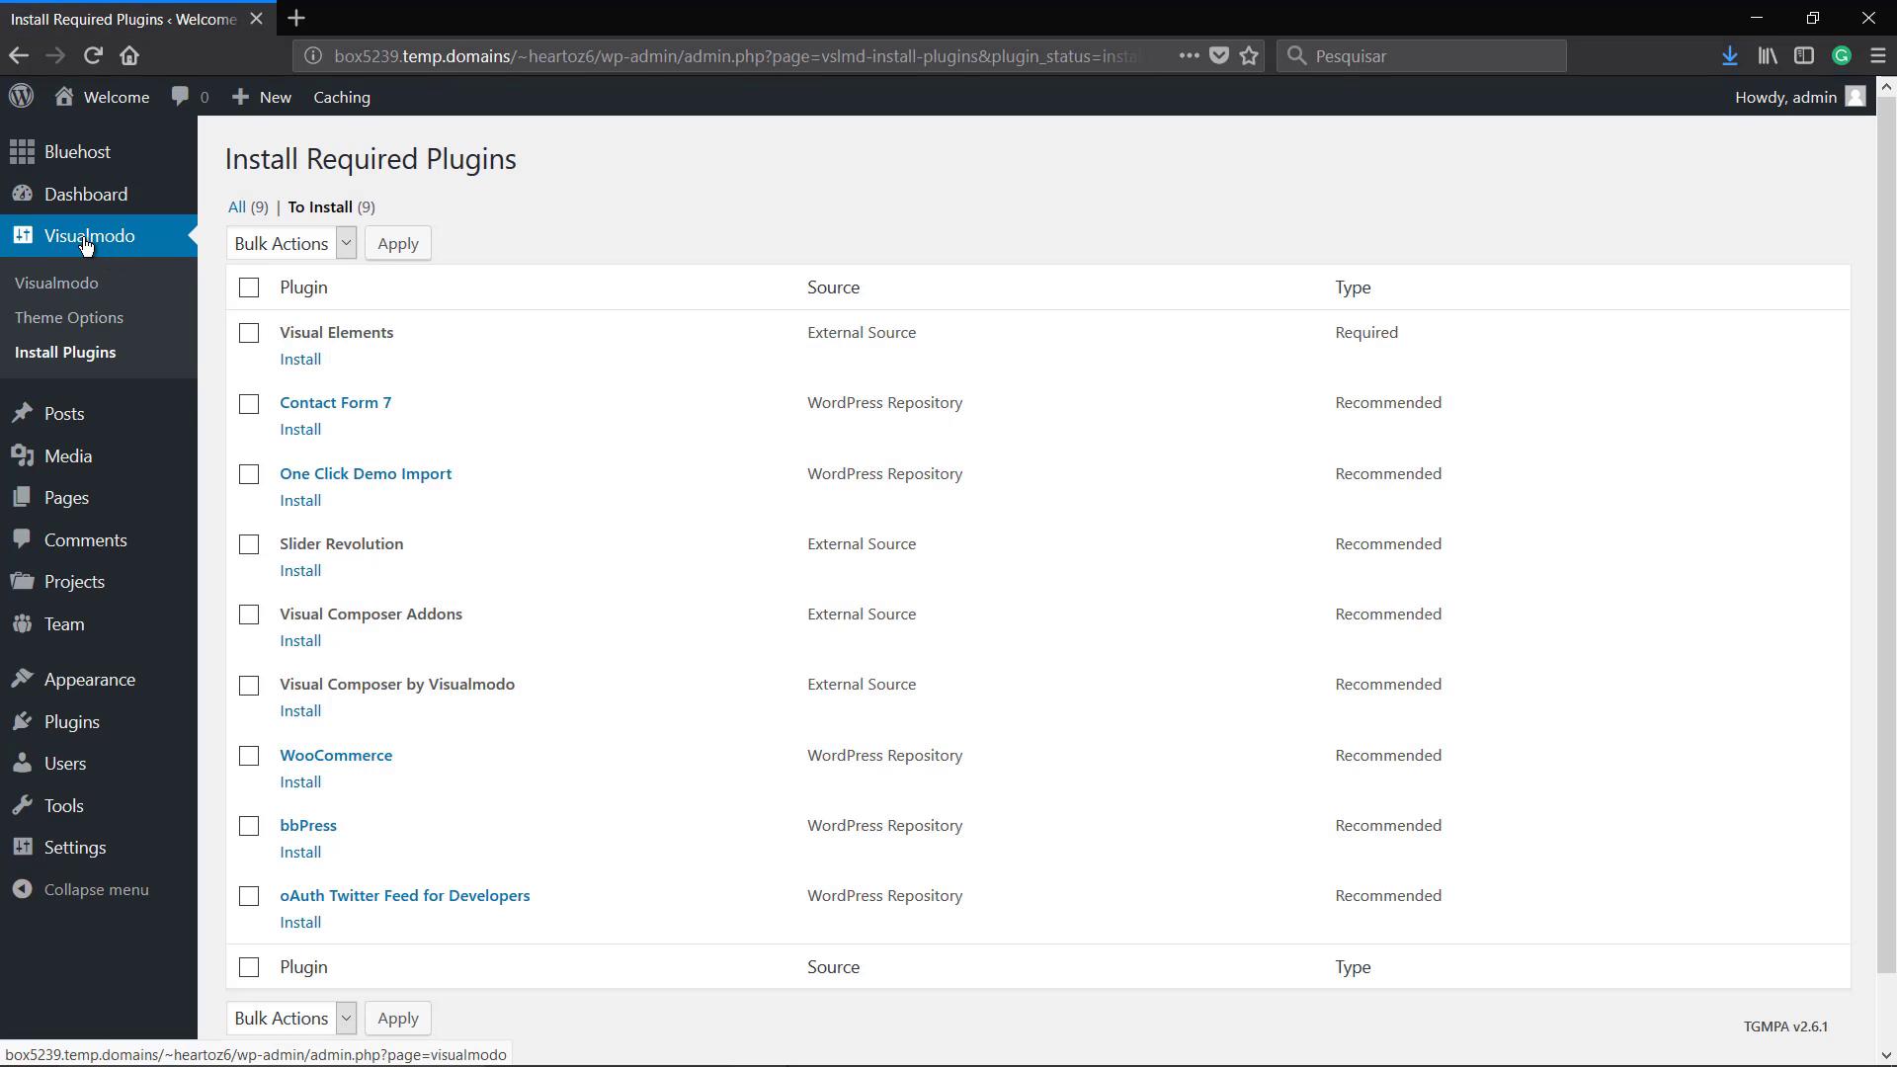
pyautogui.click(82, 197)
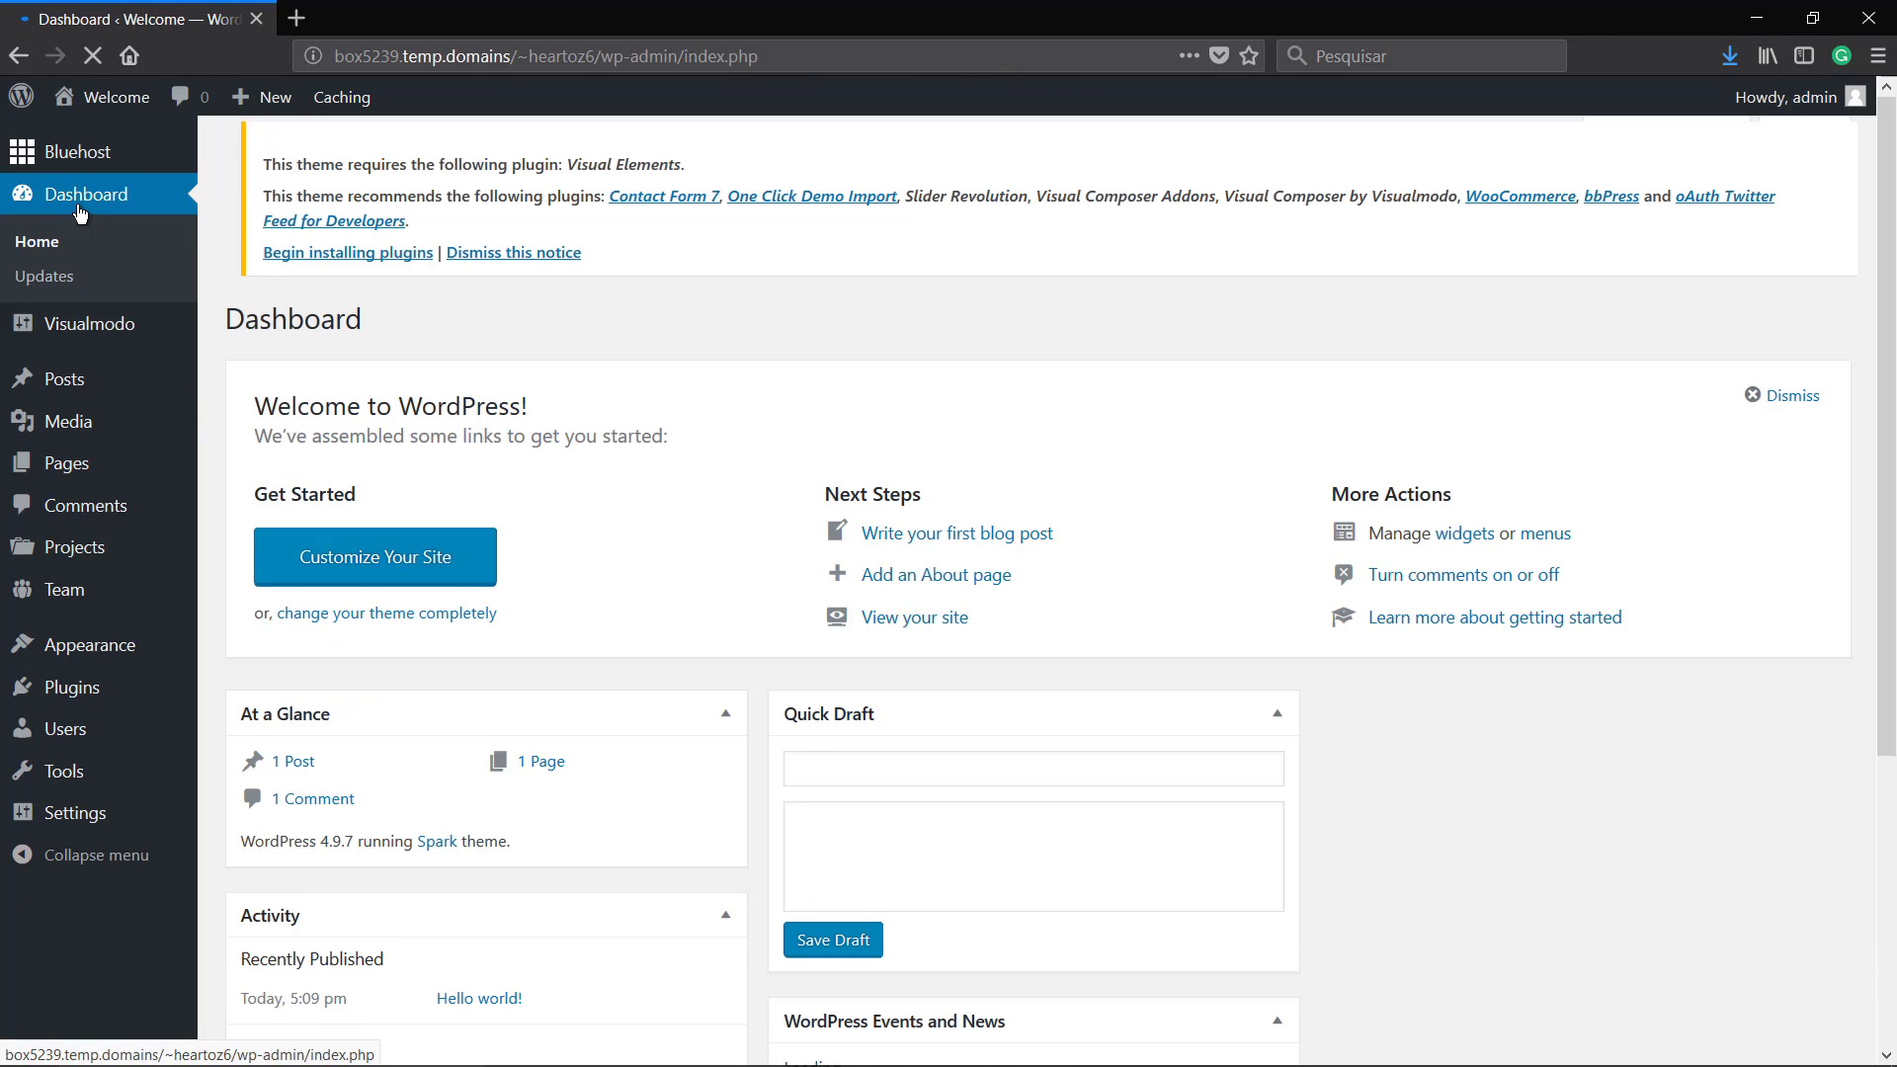
pyautogui.moveTo(56, 343)
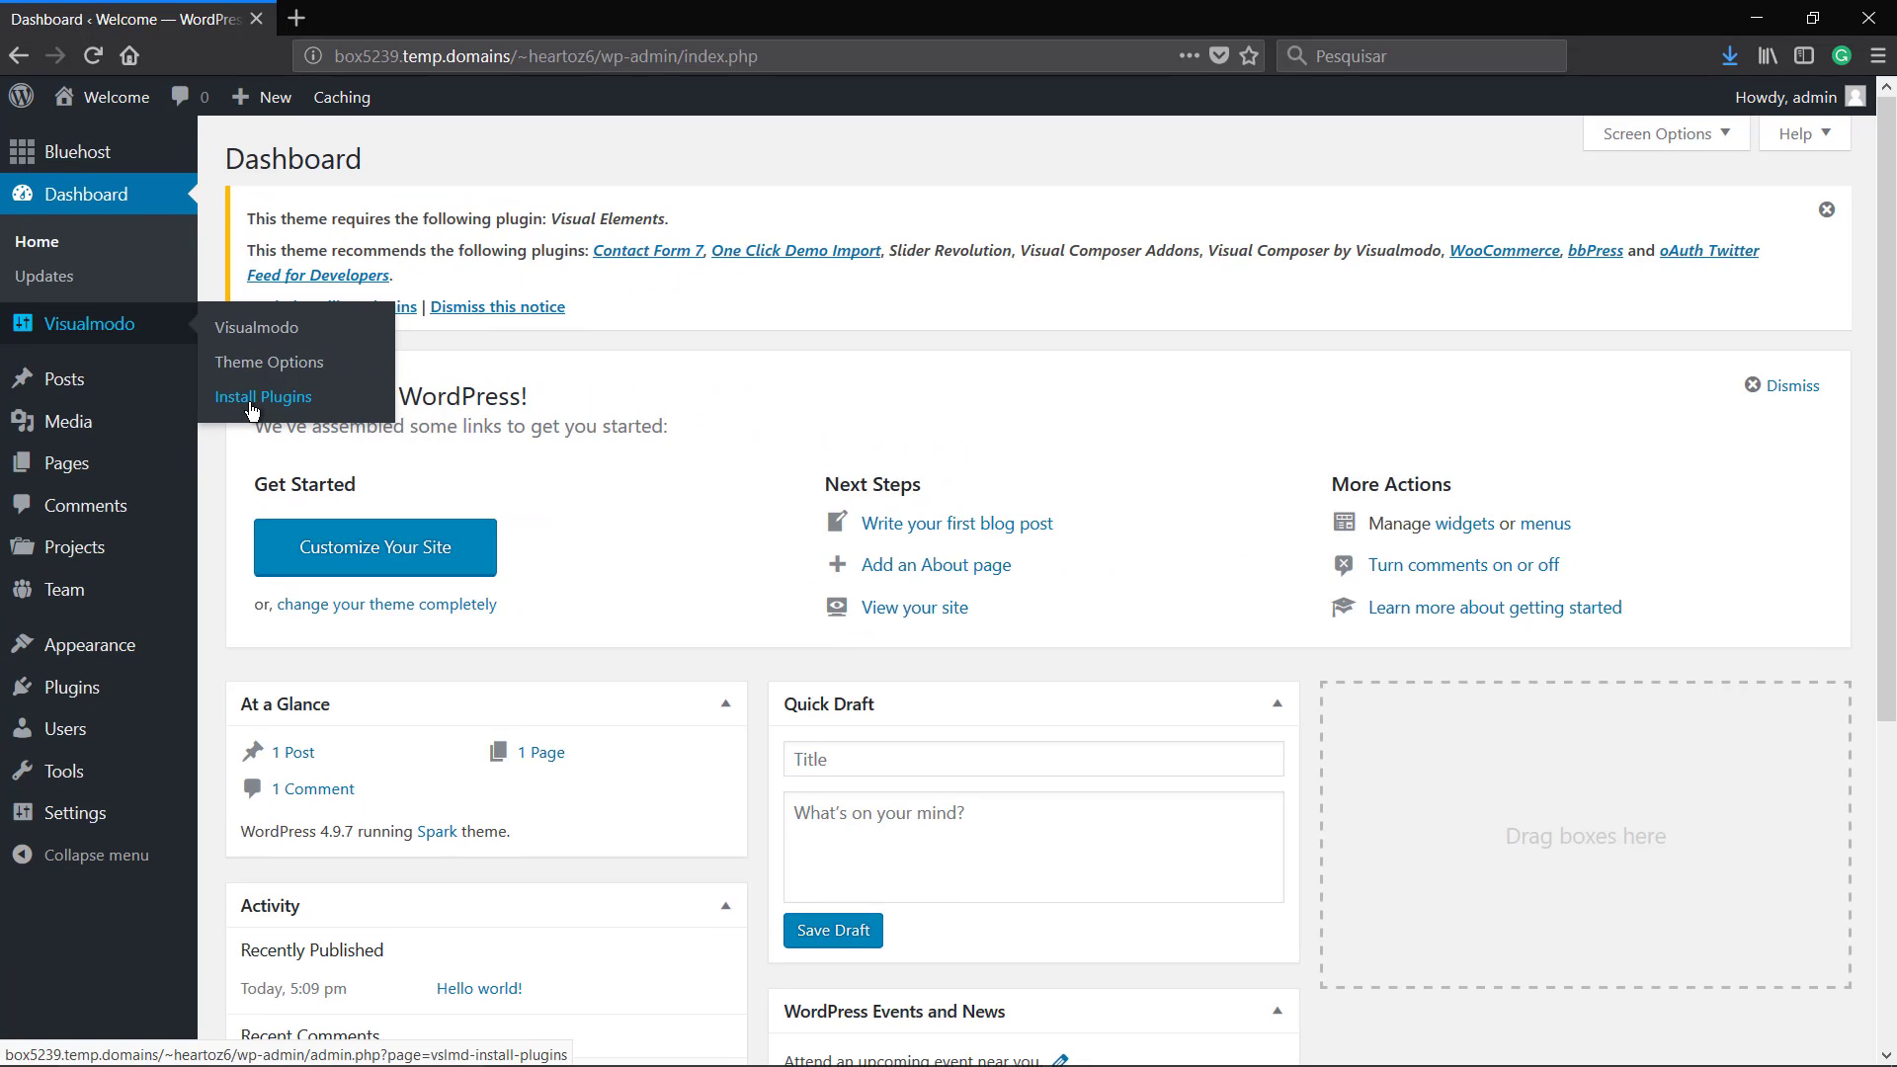
pyautogui.click(254, 400)
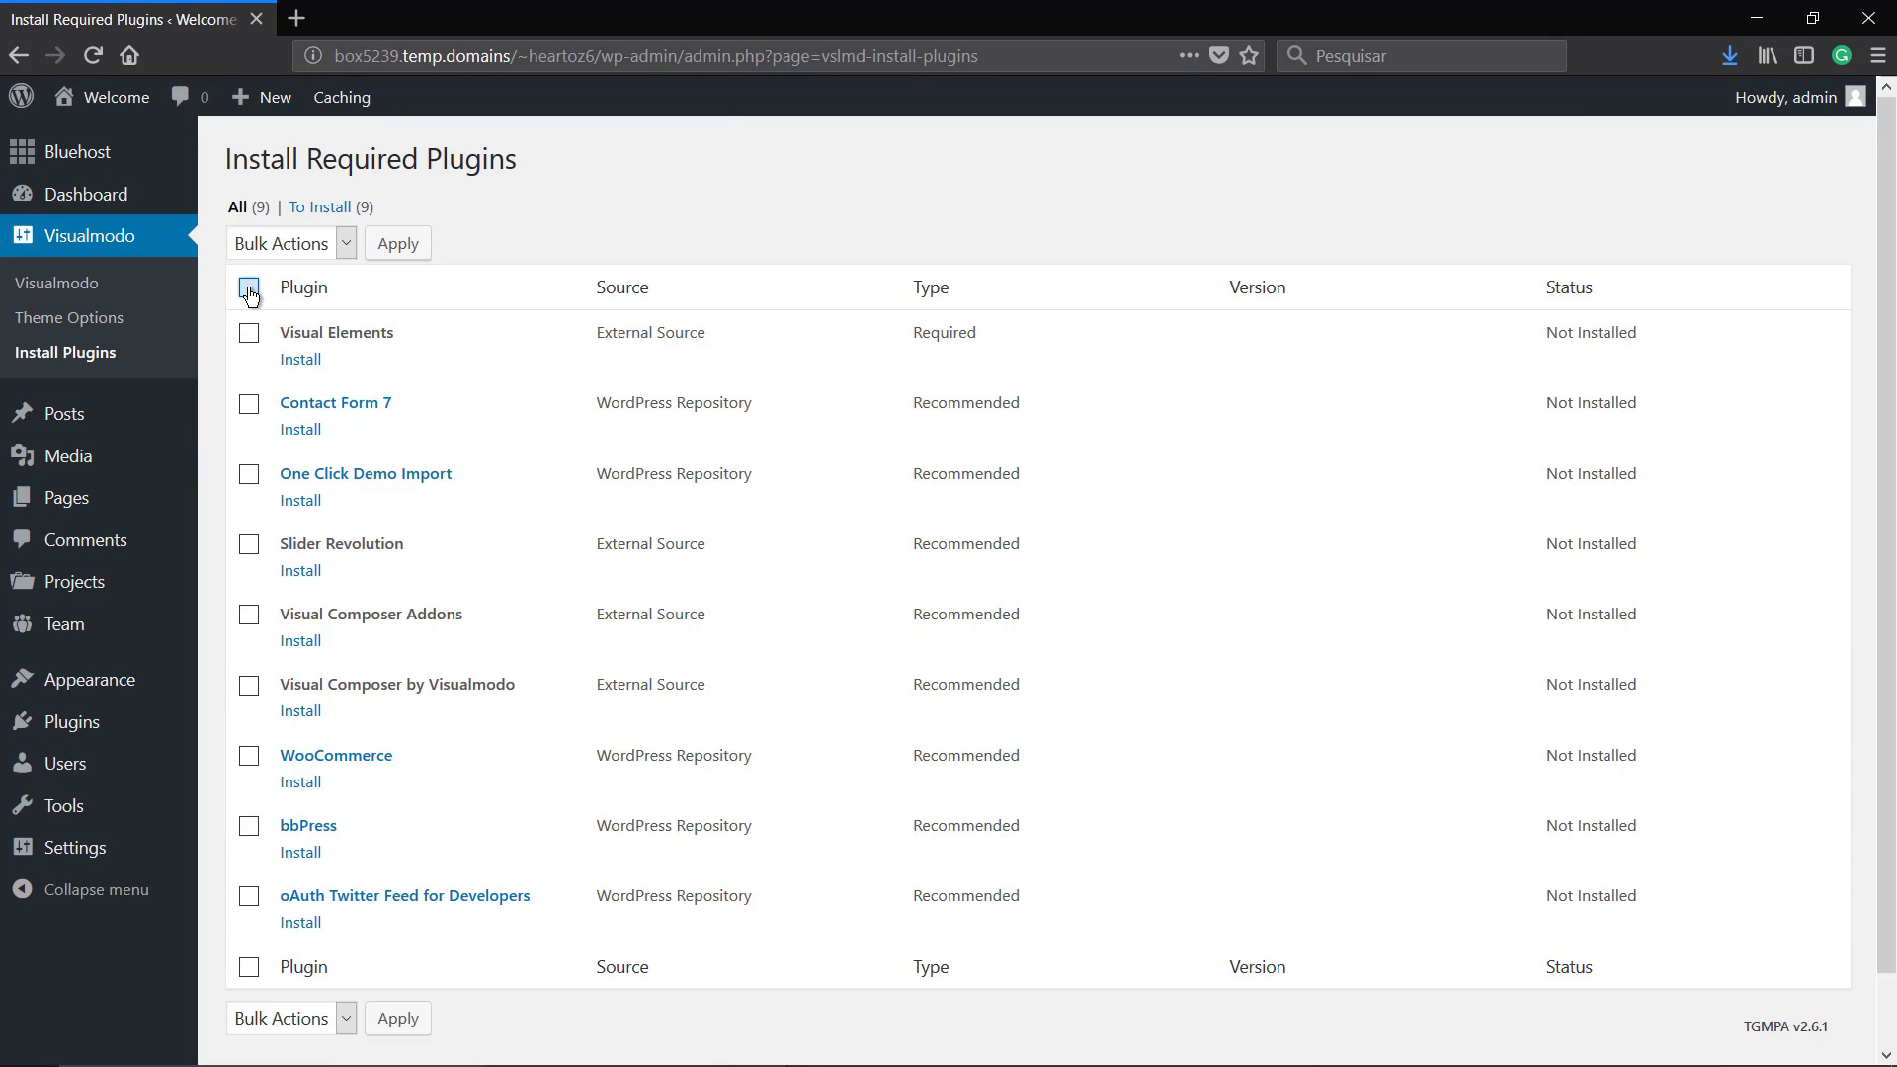
# Bulk-install every listed plugin except bbPress and oAuth Twitter Feed for Developers.
pyautogui.click(249, 288)
pyautogui.click(248, 896)
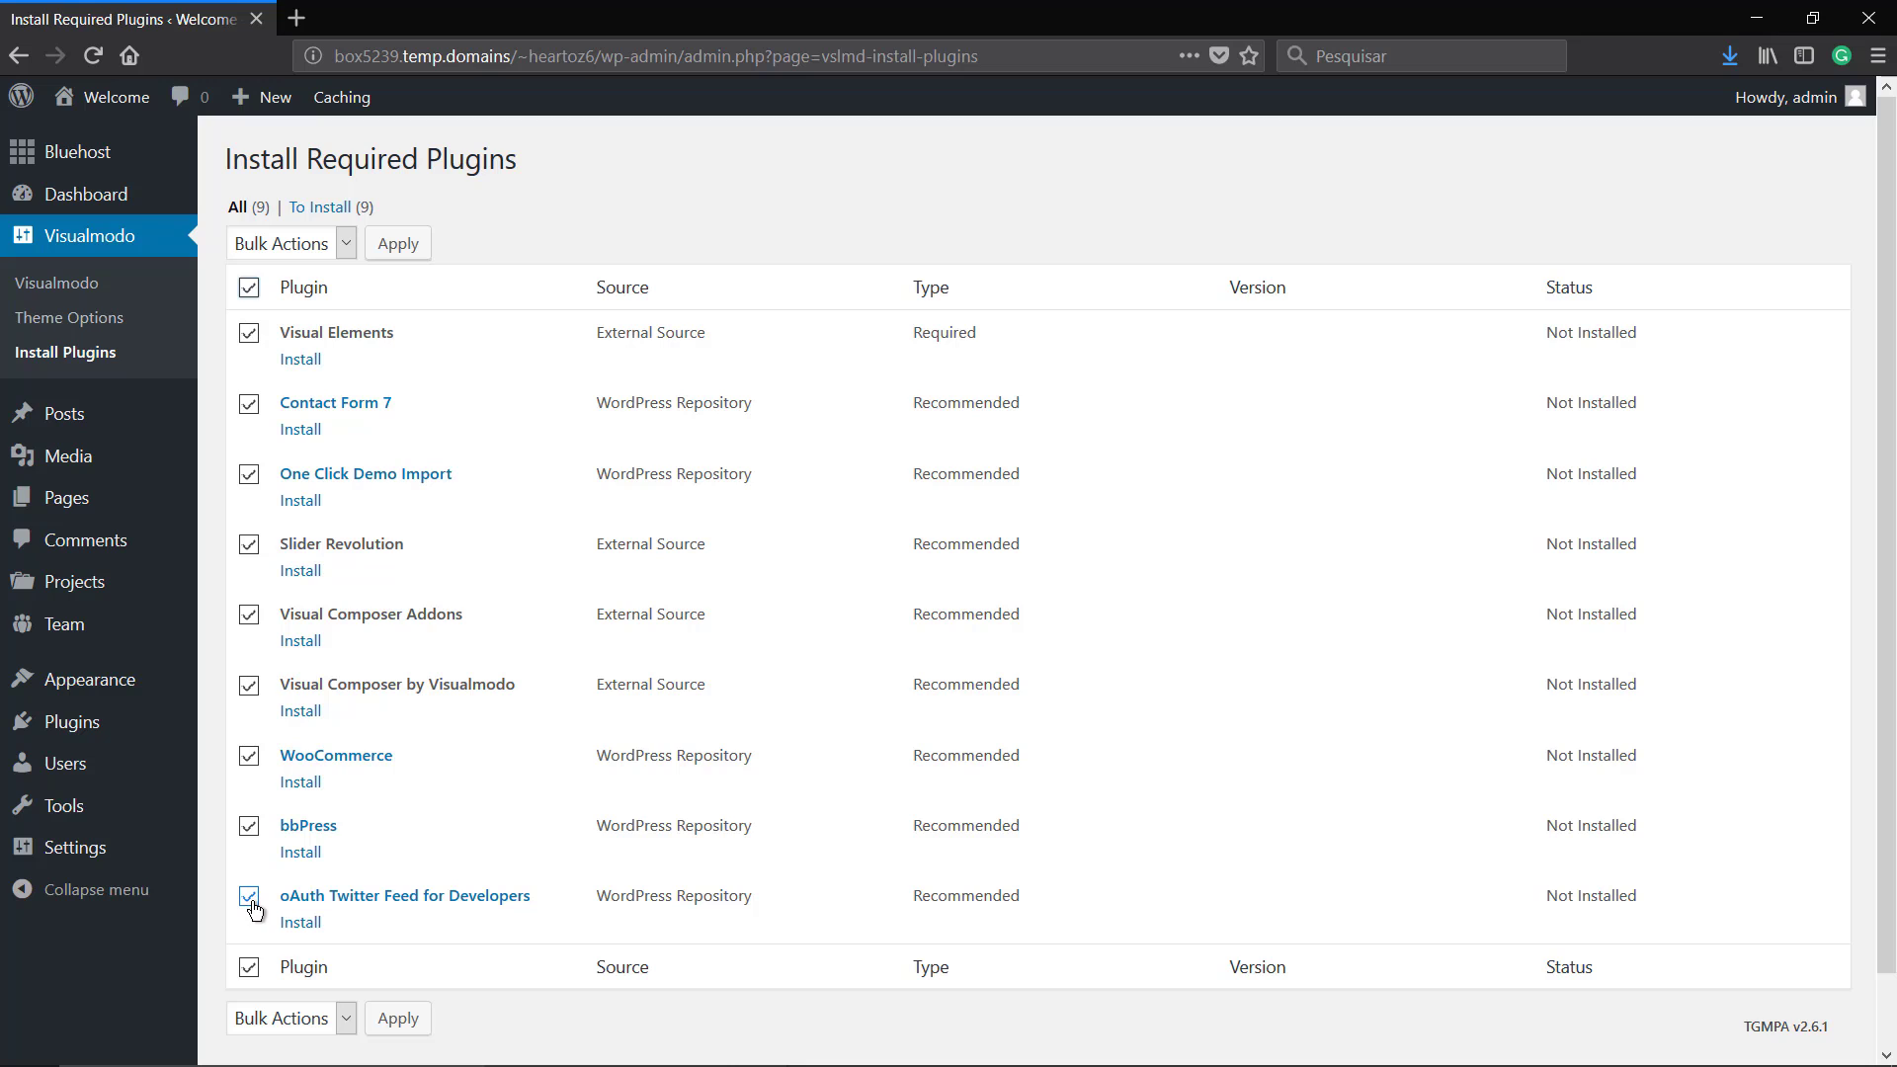
pyautogui.click(250, 830)
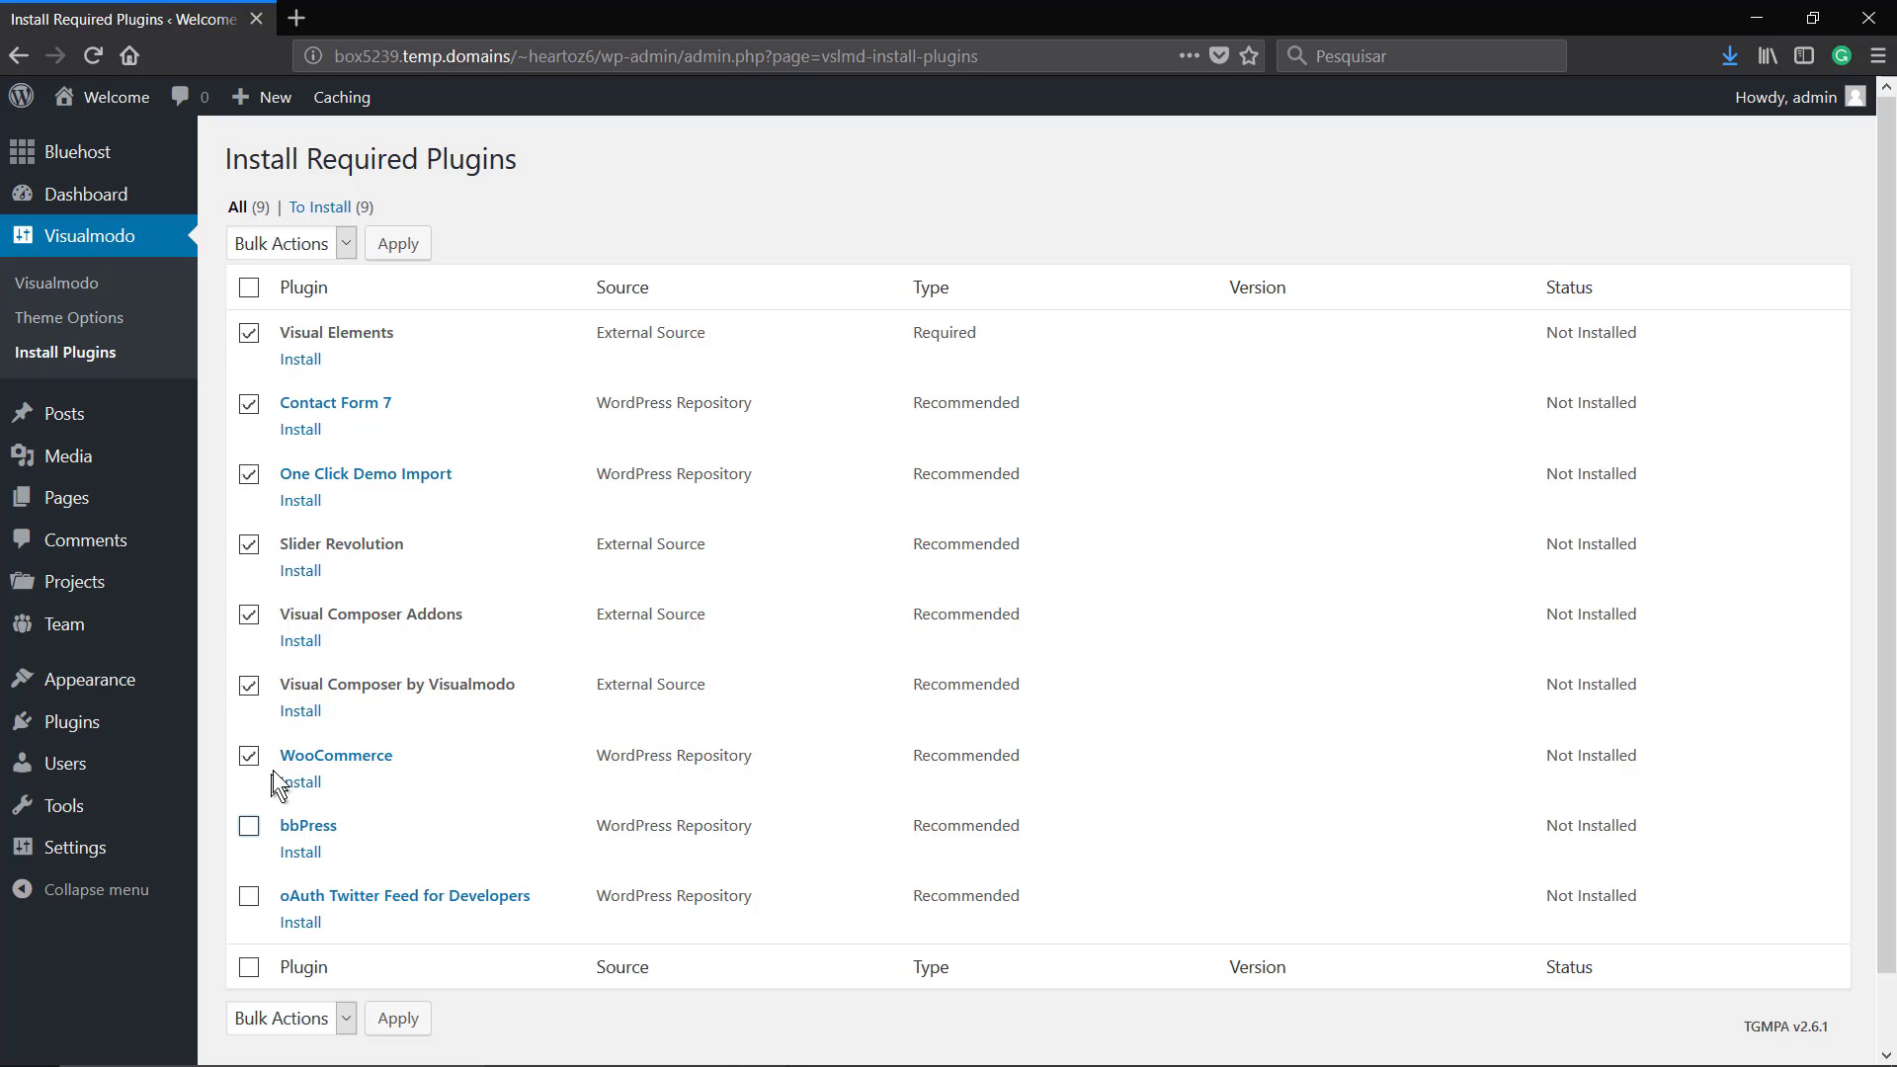
pyautogui.click(265, 243)
pyautogui.click(288, 310)
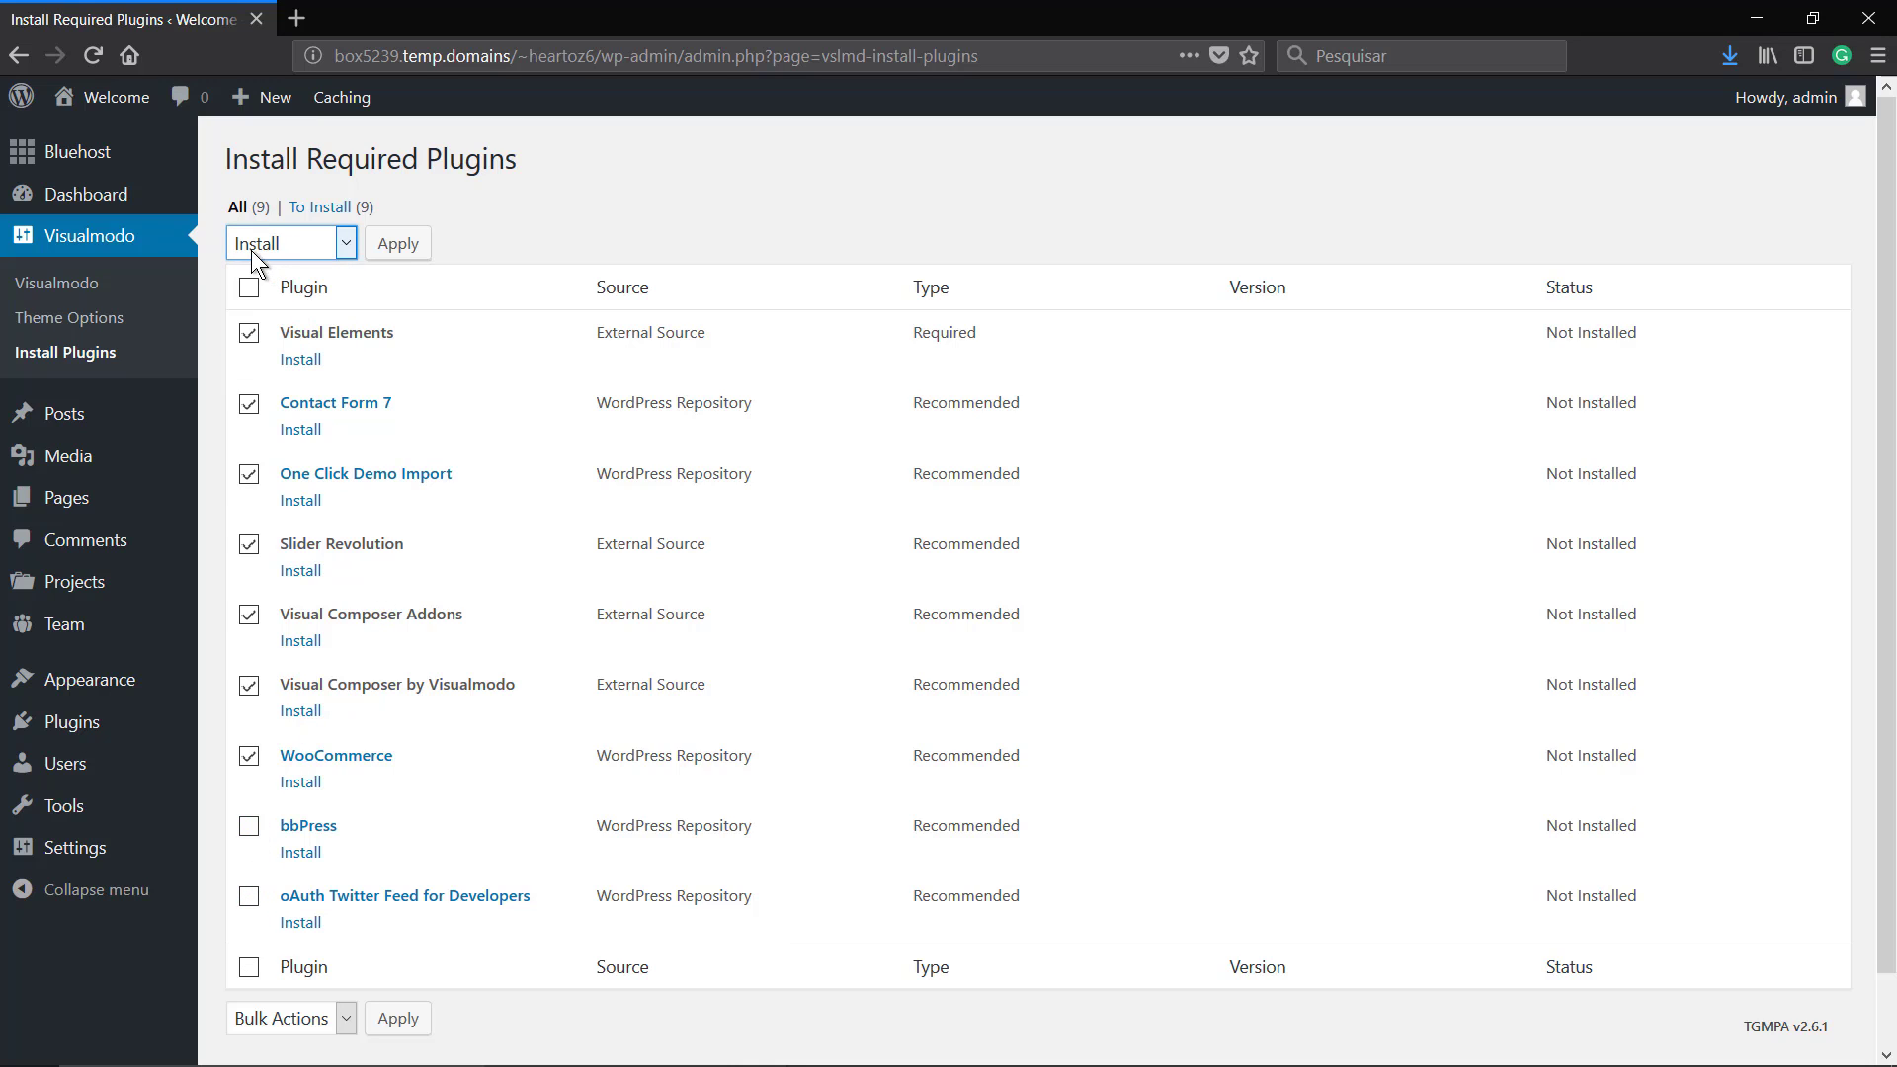
pyautogui.click(396, 251)
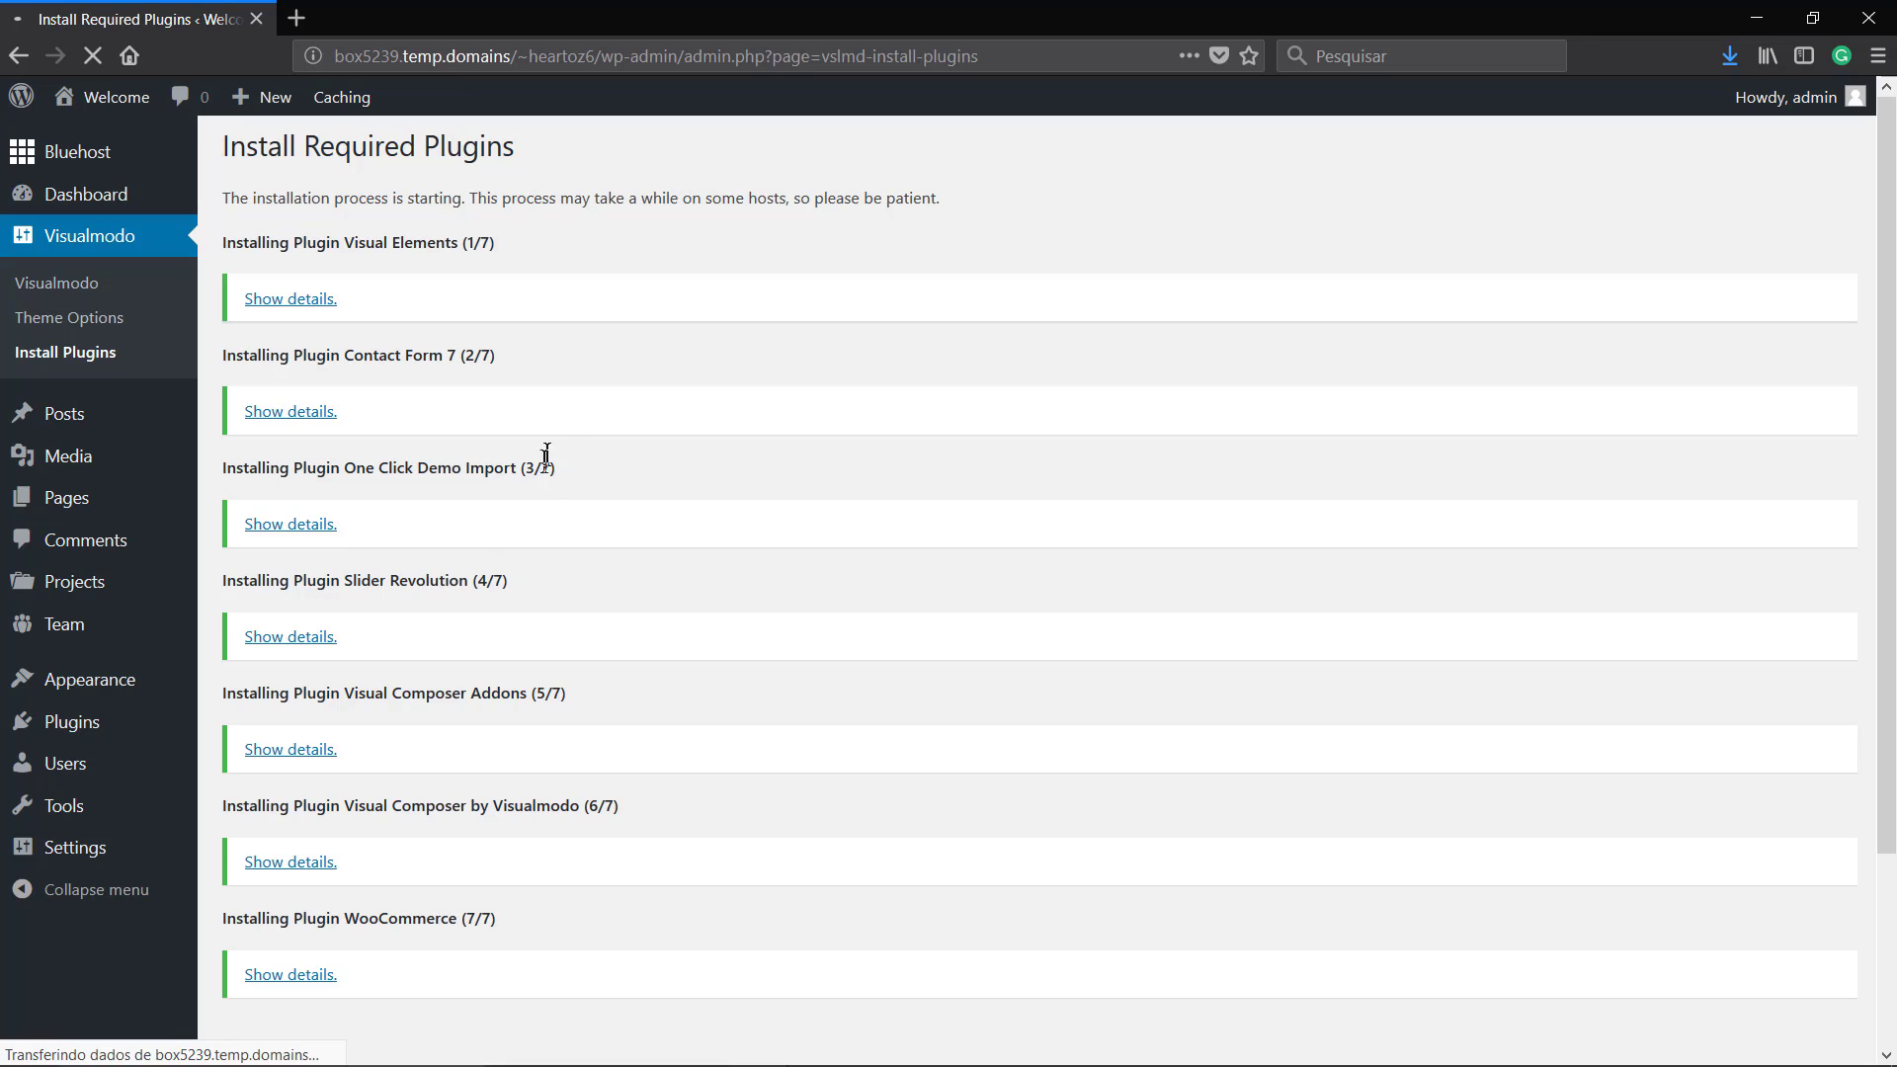
# Return to the Required Plugins Installer once all seven plugin installs (7/7) complete.
pyautogui.scroll(-3, 494, 550)
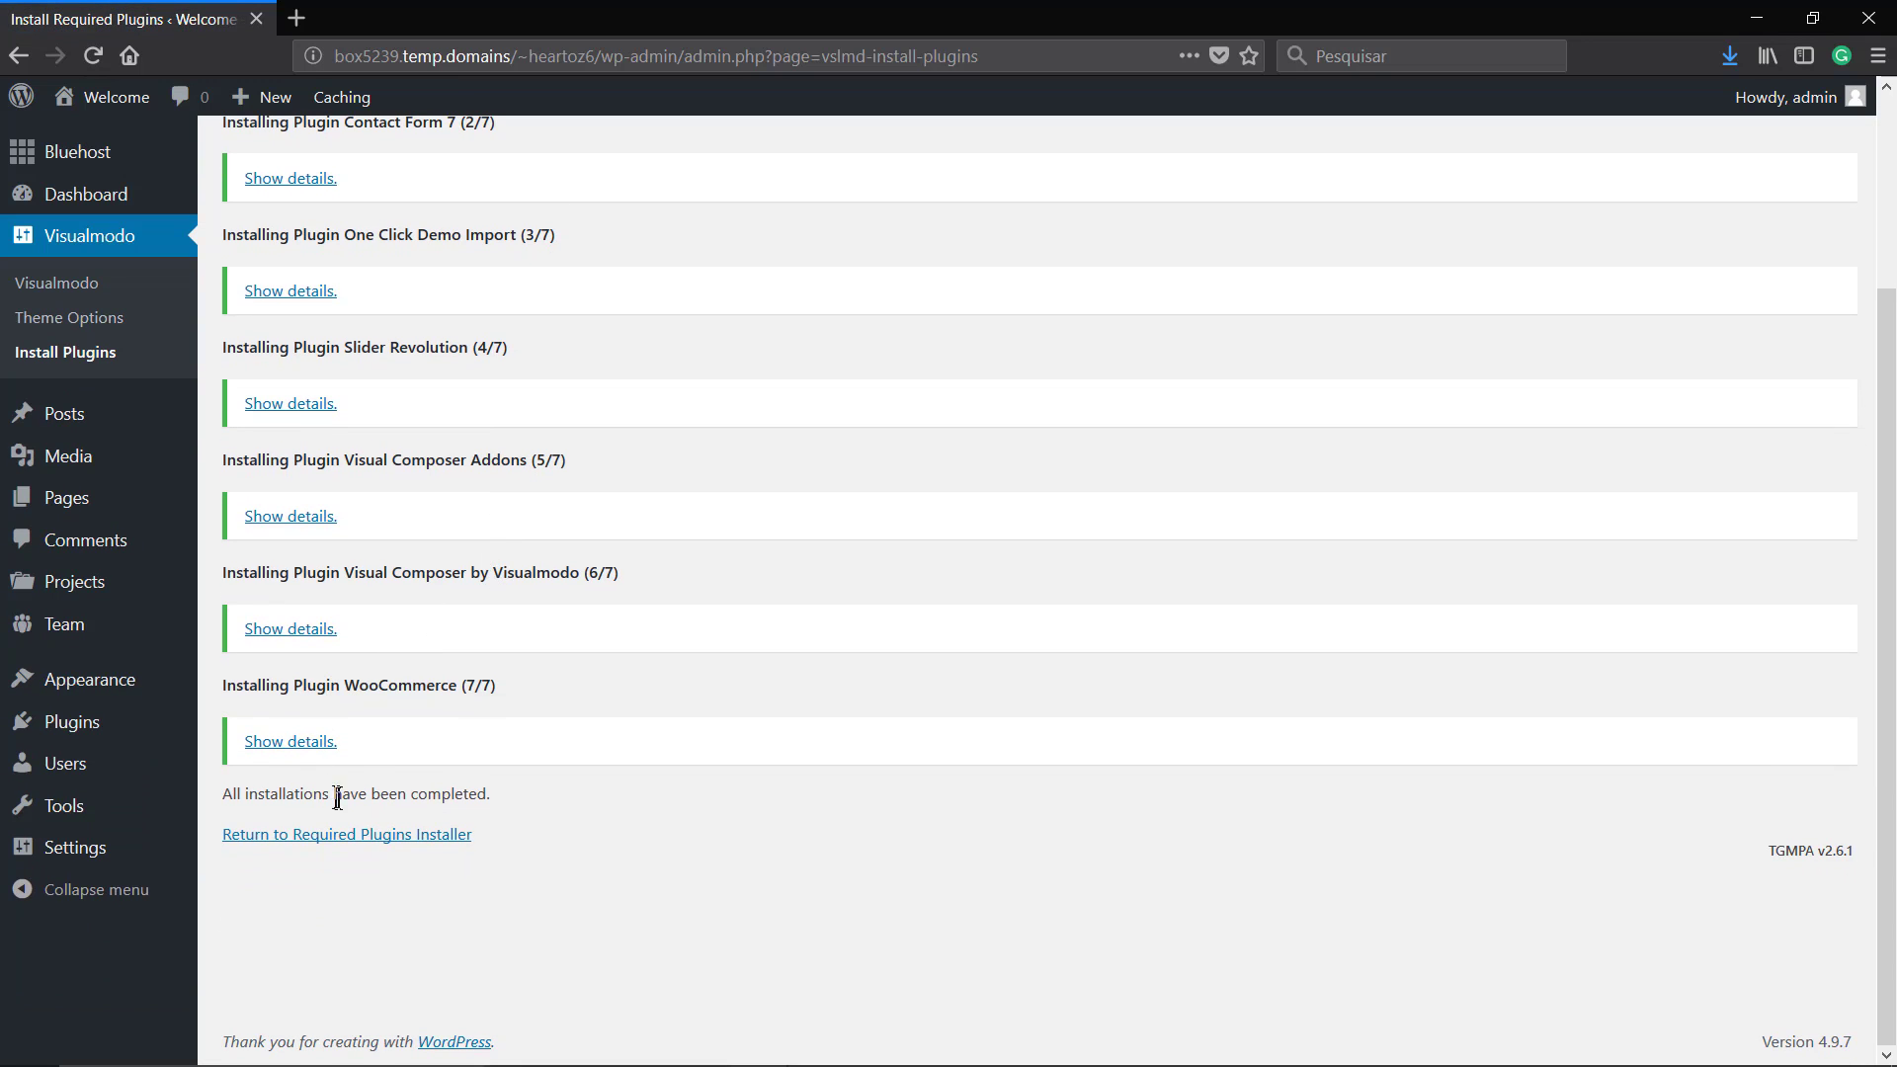
pyautogui.click(322, 845)
pyautogui.scroll(3, 560, 695)
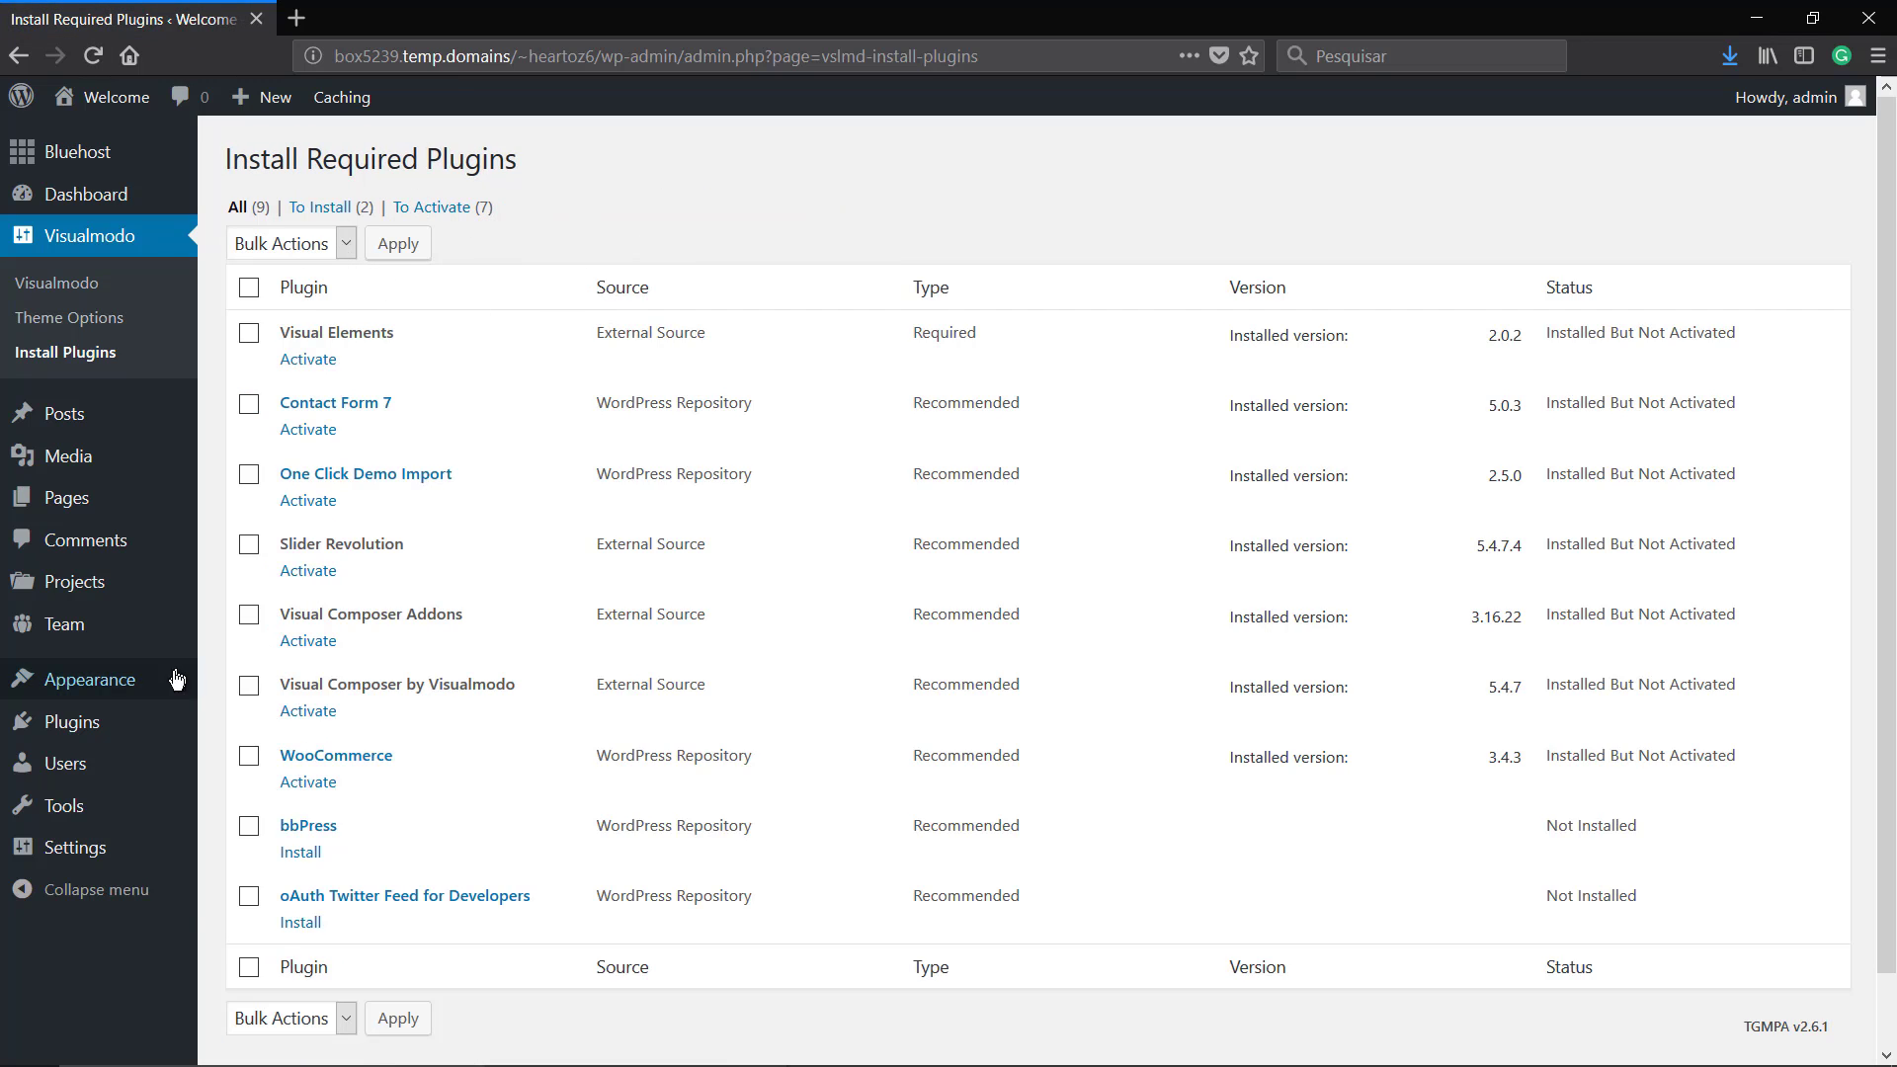
# Activate Contact Form 7 and Visual Composer by Visualmodo from the installed plugins list.
pyautogui.moveTo(149, 692)
pyautogui.click(60, 723)
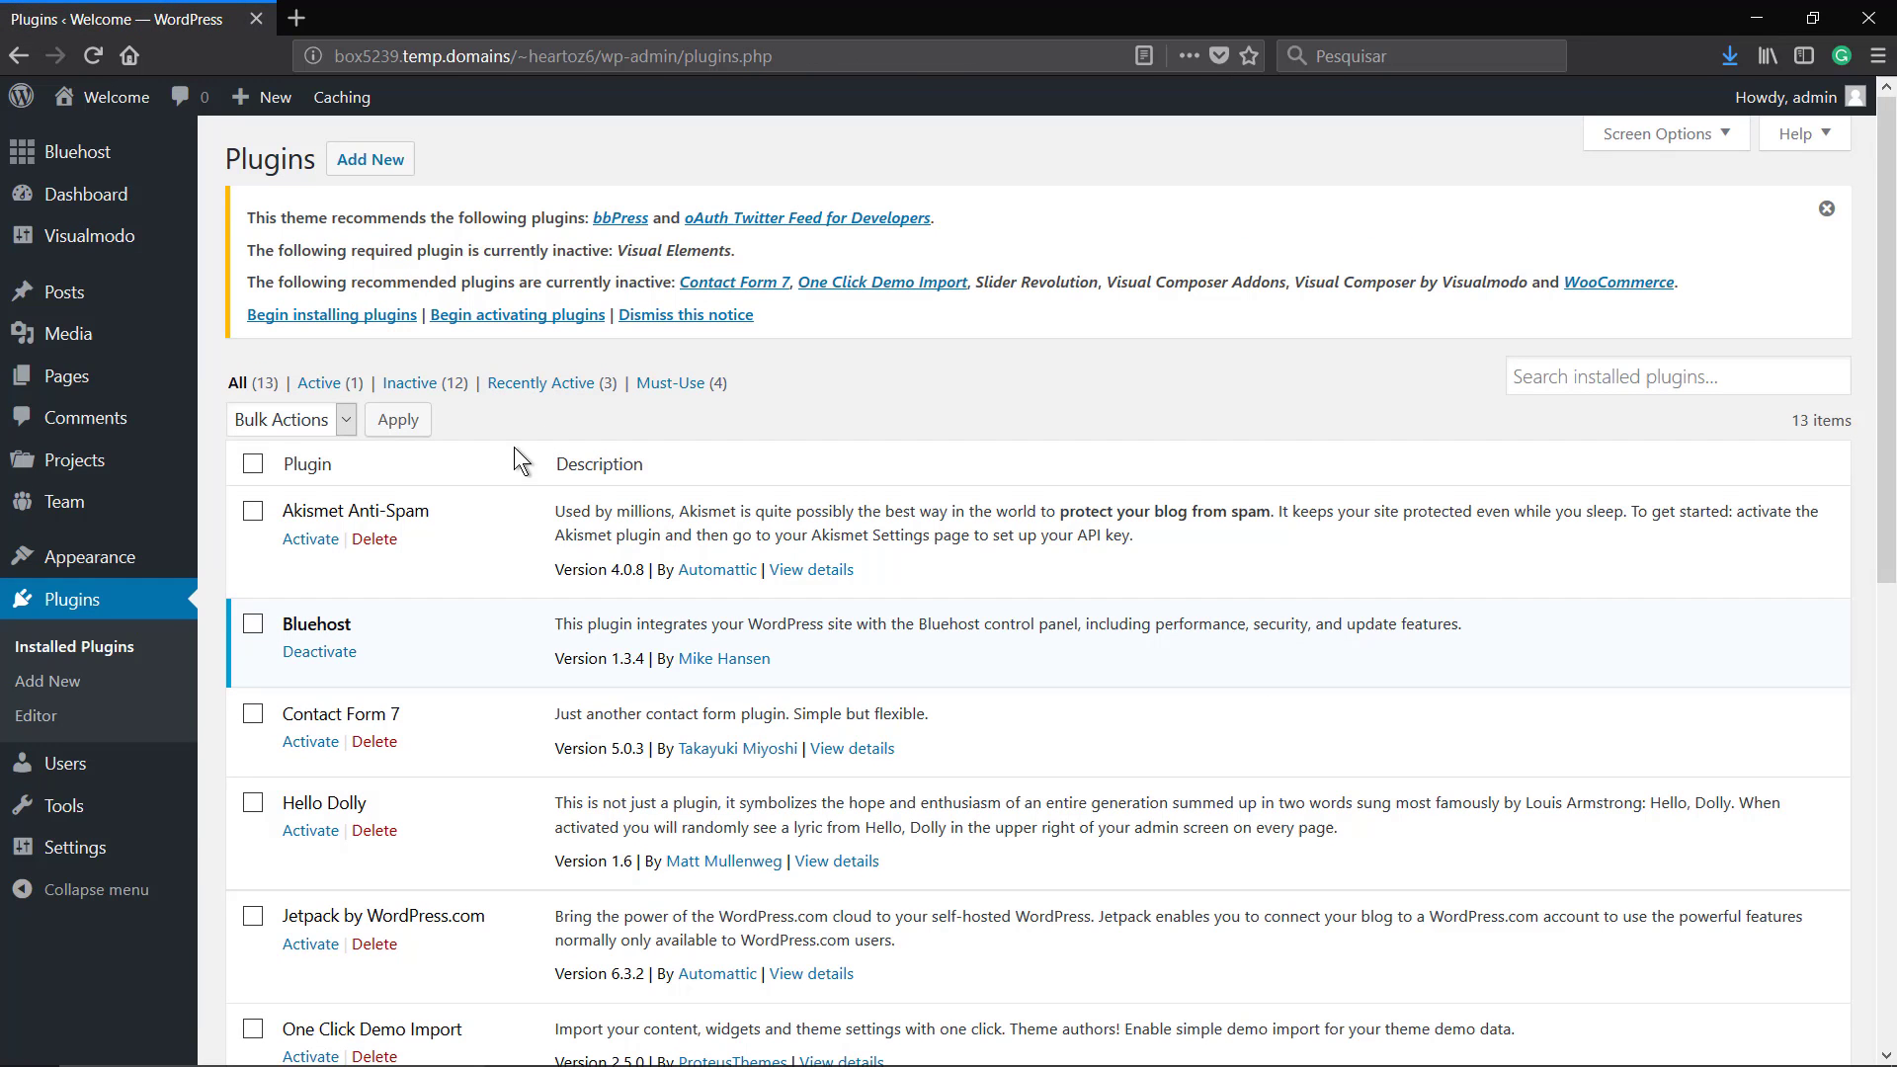
pyautogui.scroll(-5, 461, 478)
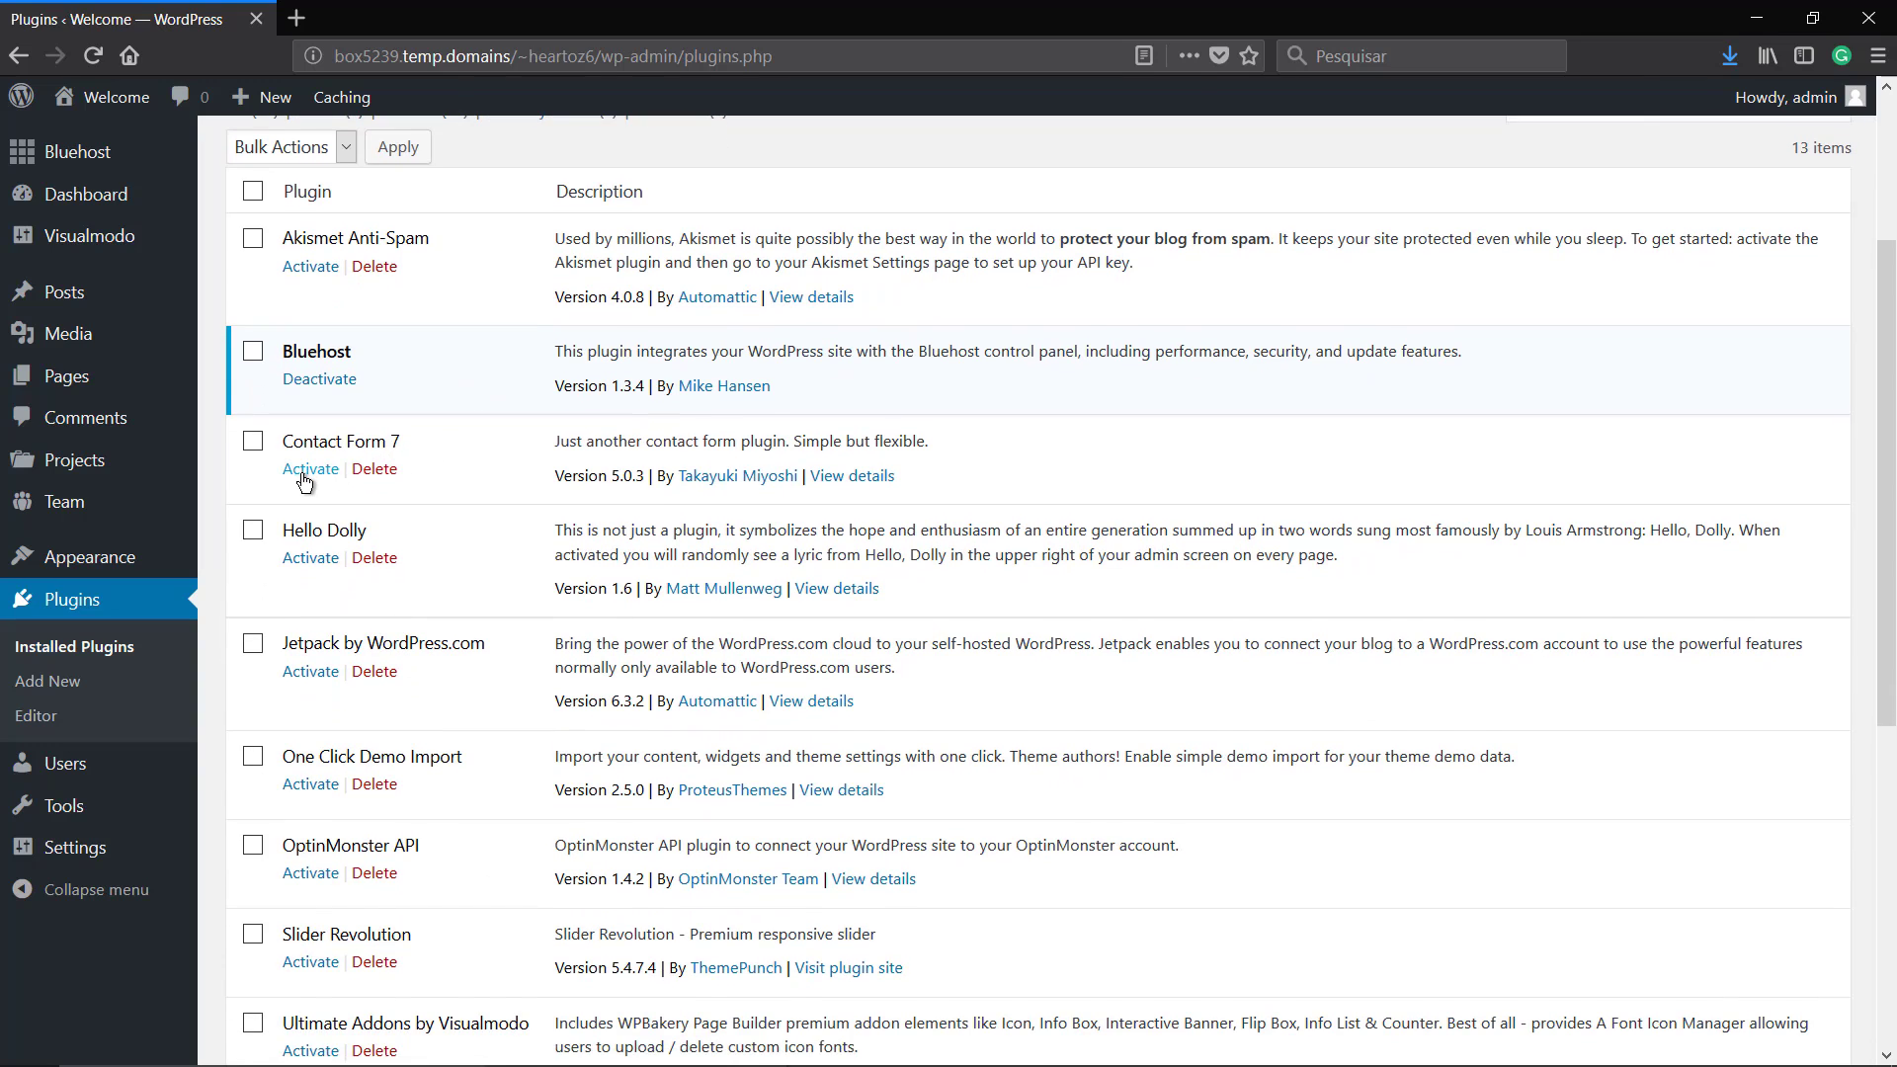
pyautogui.click(305, 481)
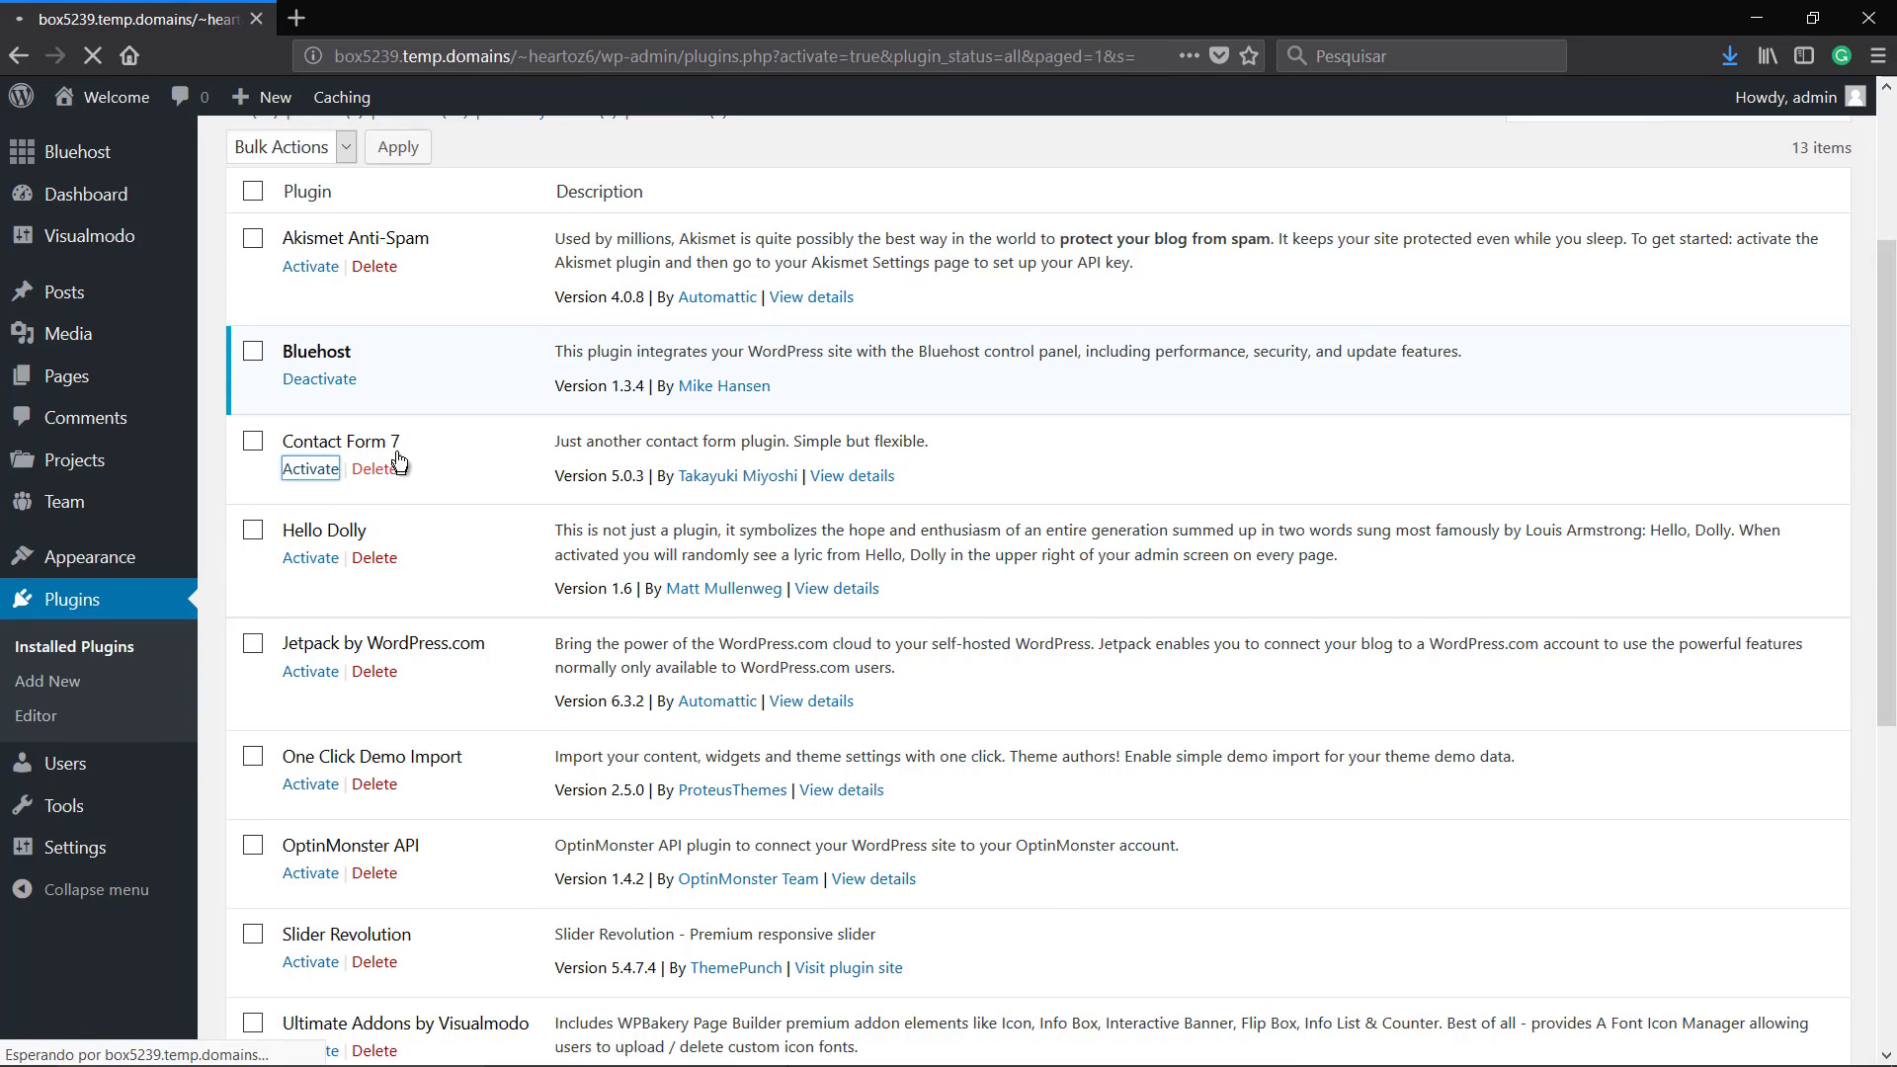
pyautogui.scroll(-6, 387, 466)
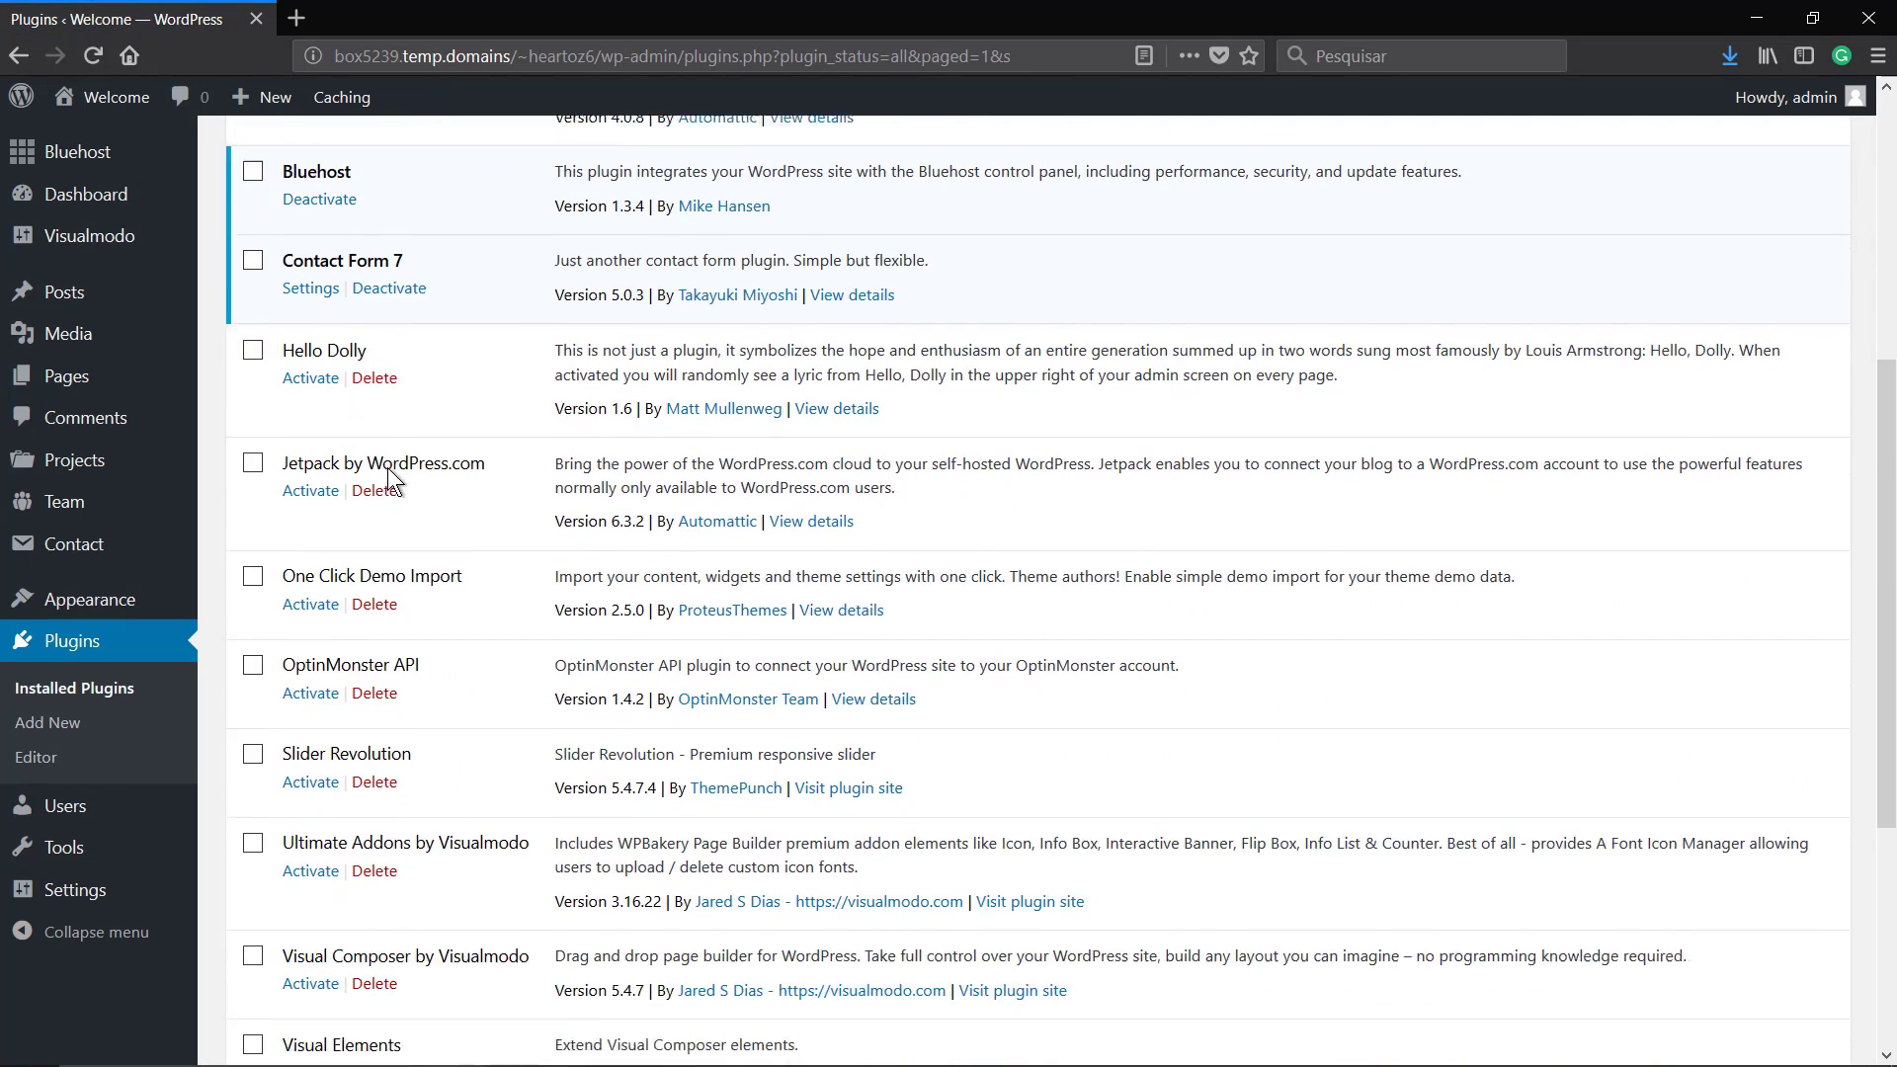
pyautogui.scroll(-4, 375, 494)
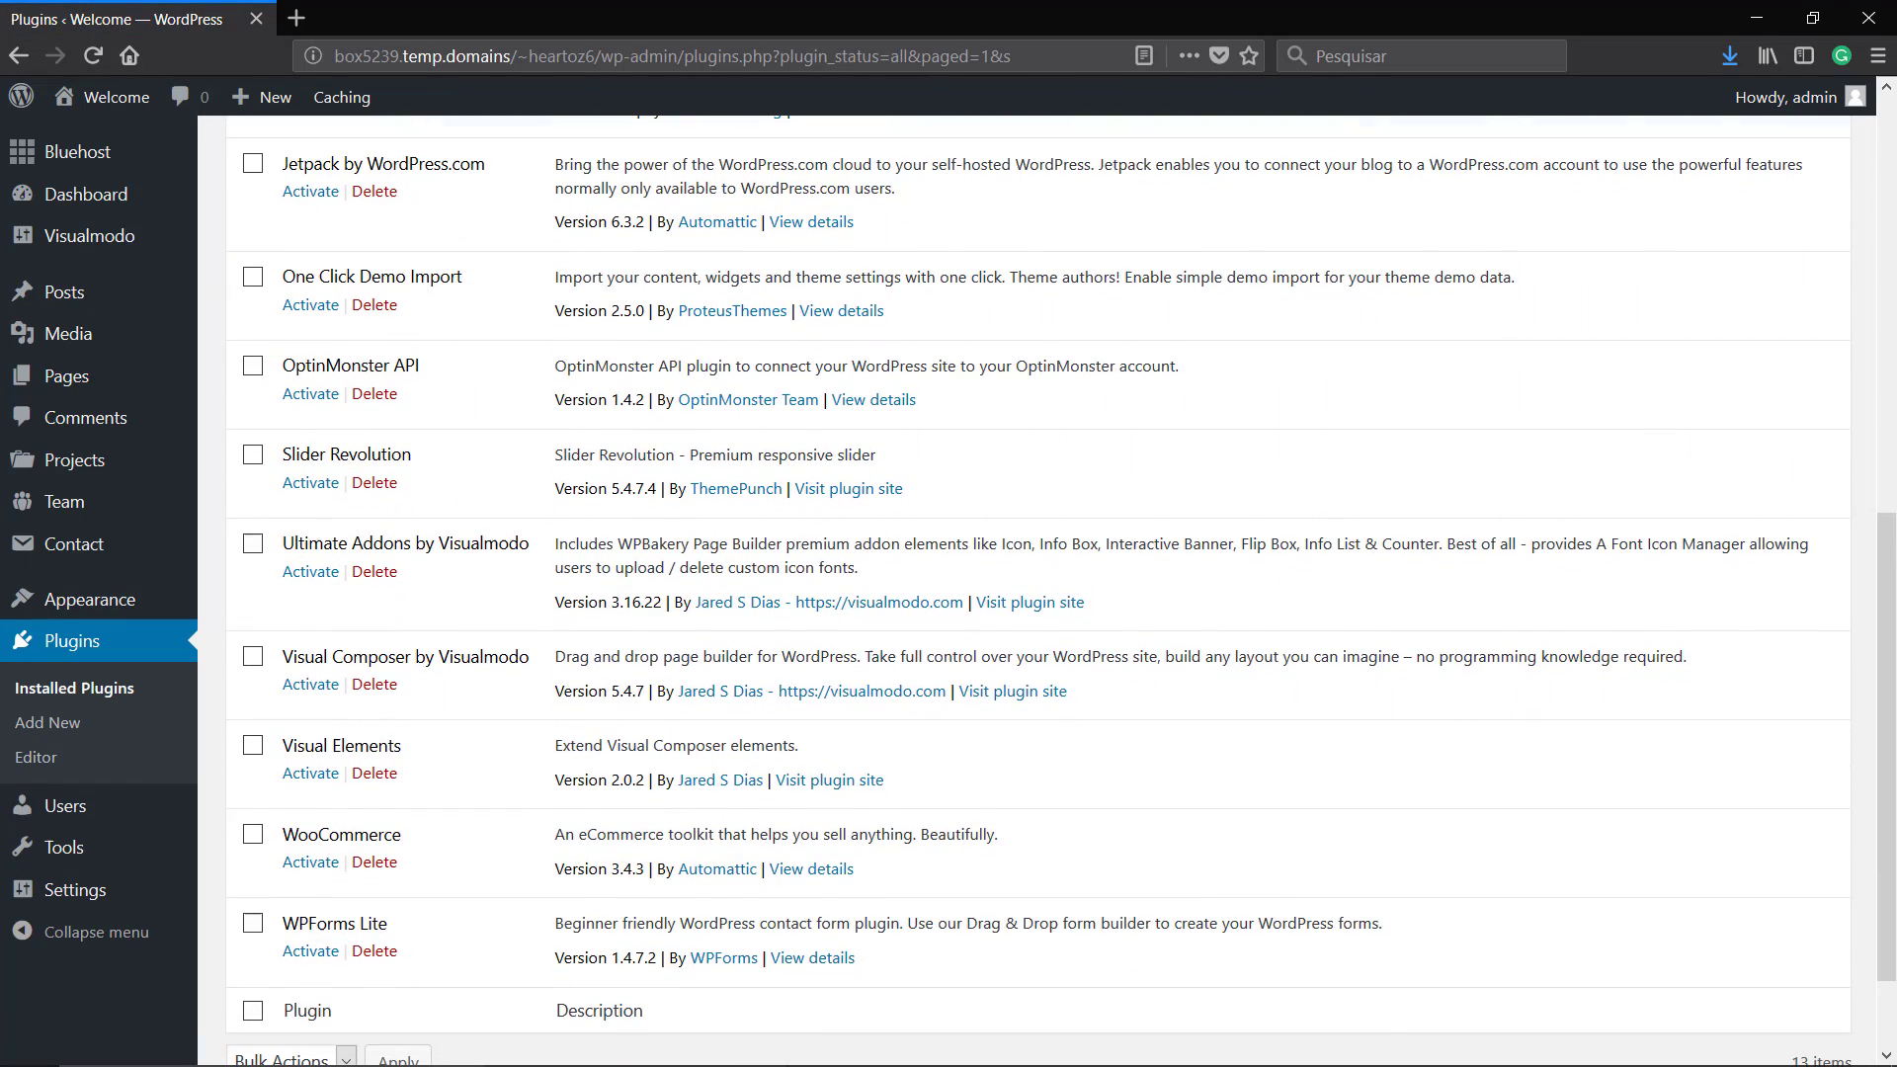
pyautogui.click(310, 683)
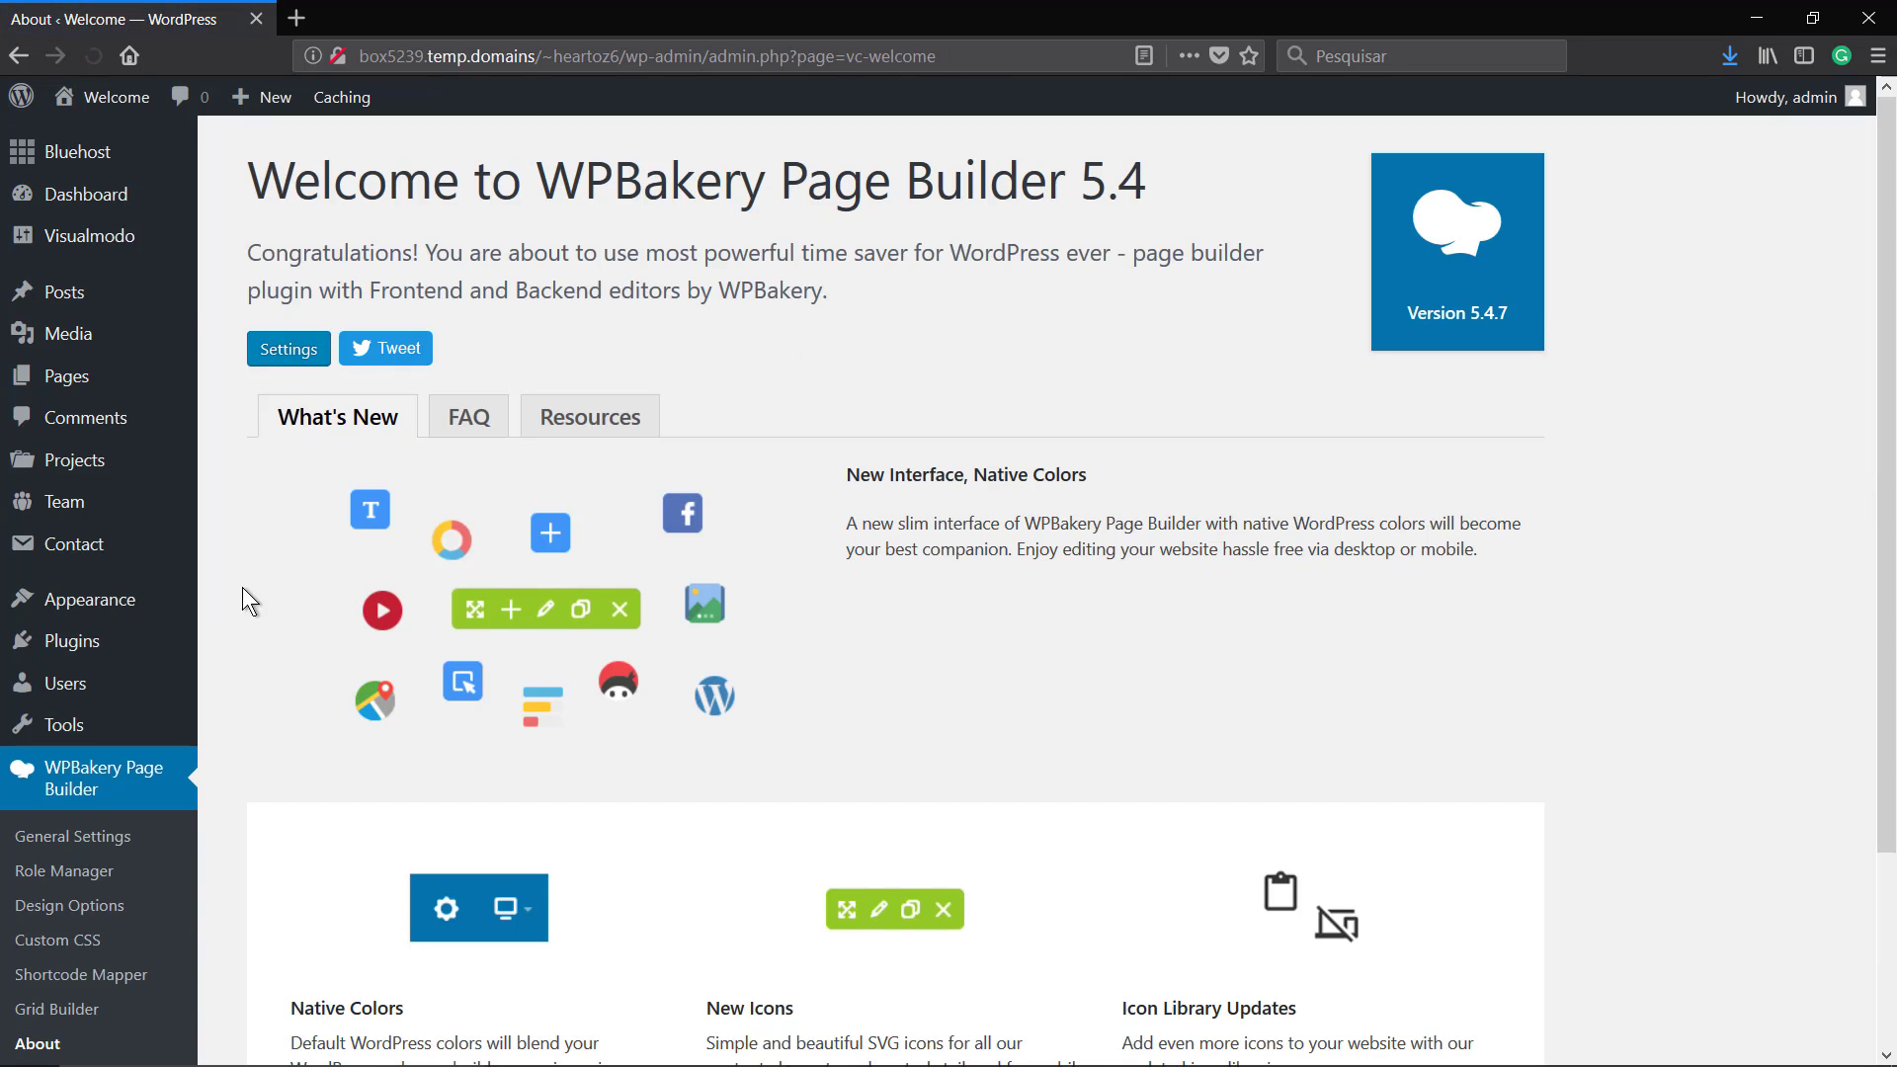
# Back on the plugins list, activate One Click Demo Import and then Visual Elements.
pyautogui.scroll(-3, 259, 591)
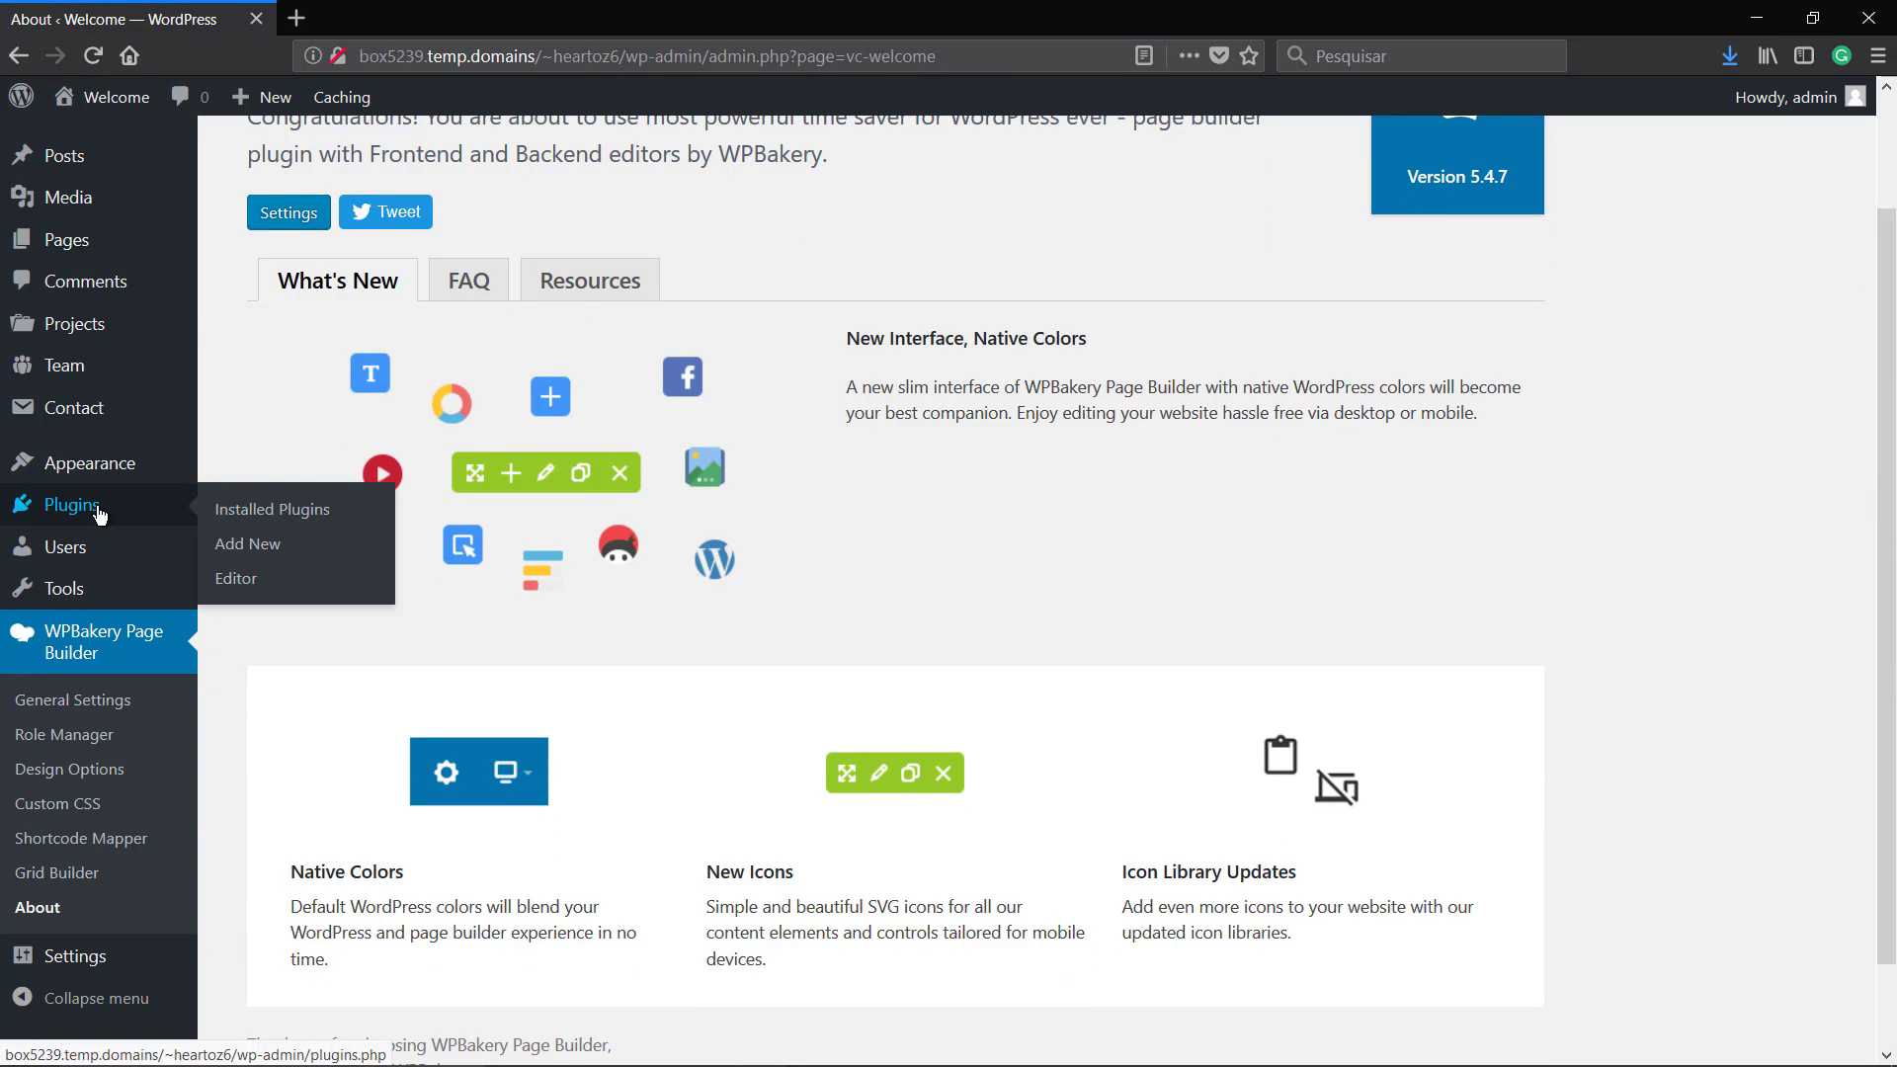
pyautogui.click(99, 510)
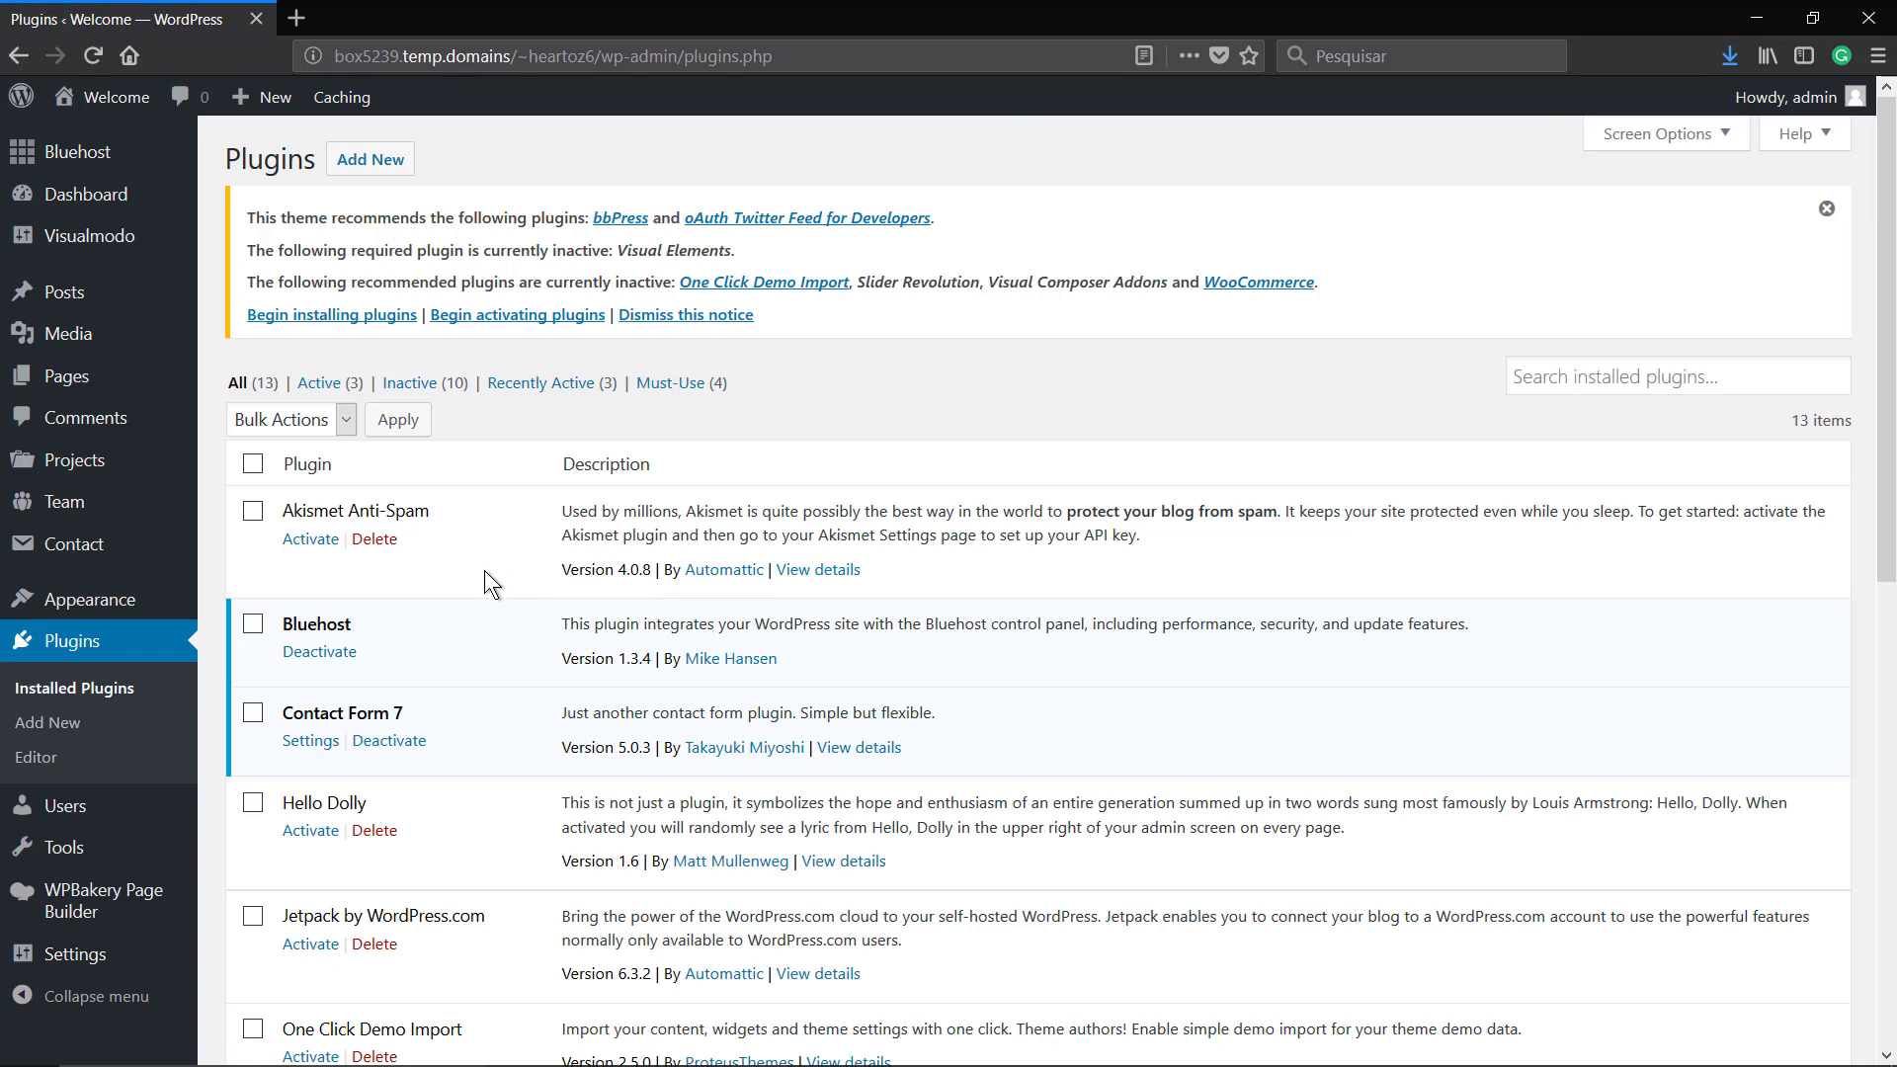
pyautogui.scroll(-5, 484, 572)
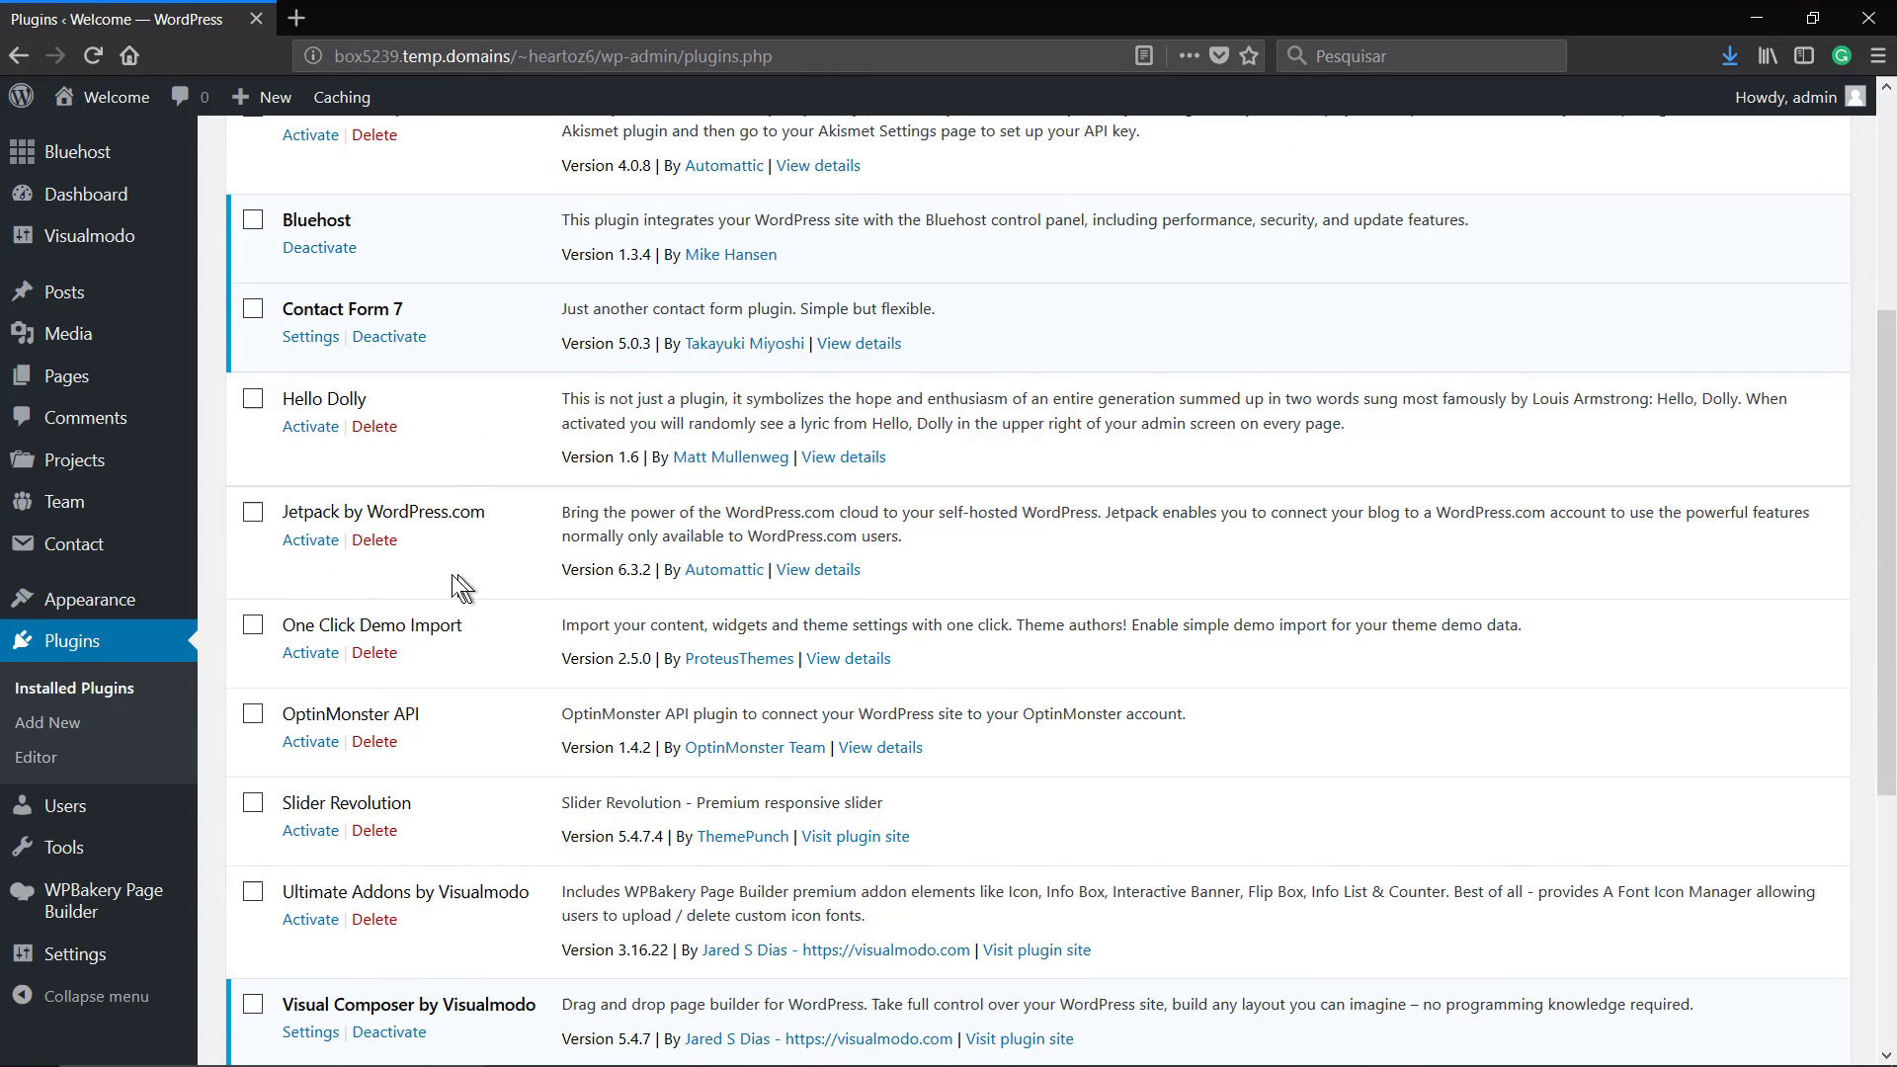
pyautogui.click(310, 649)
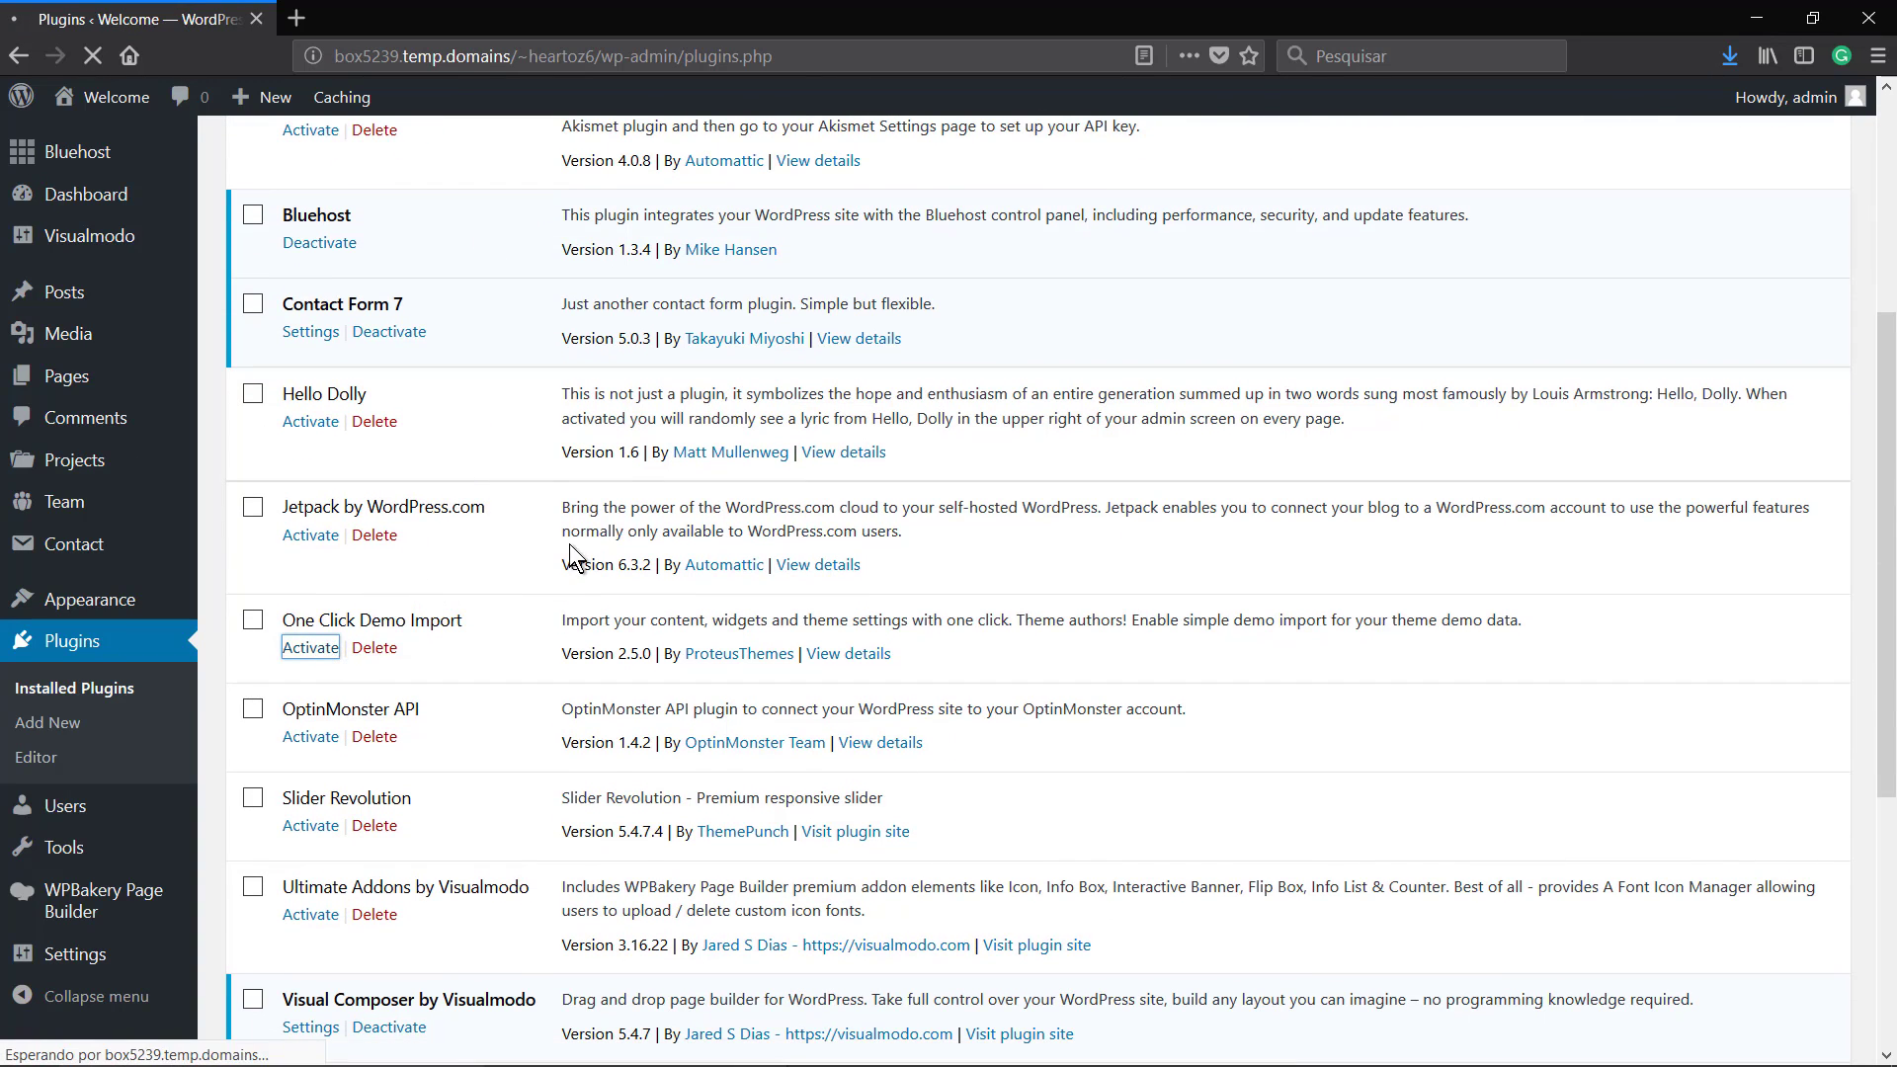
pyautogui.scroll(-2, 551, 483)
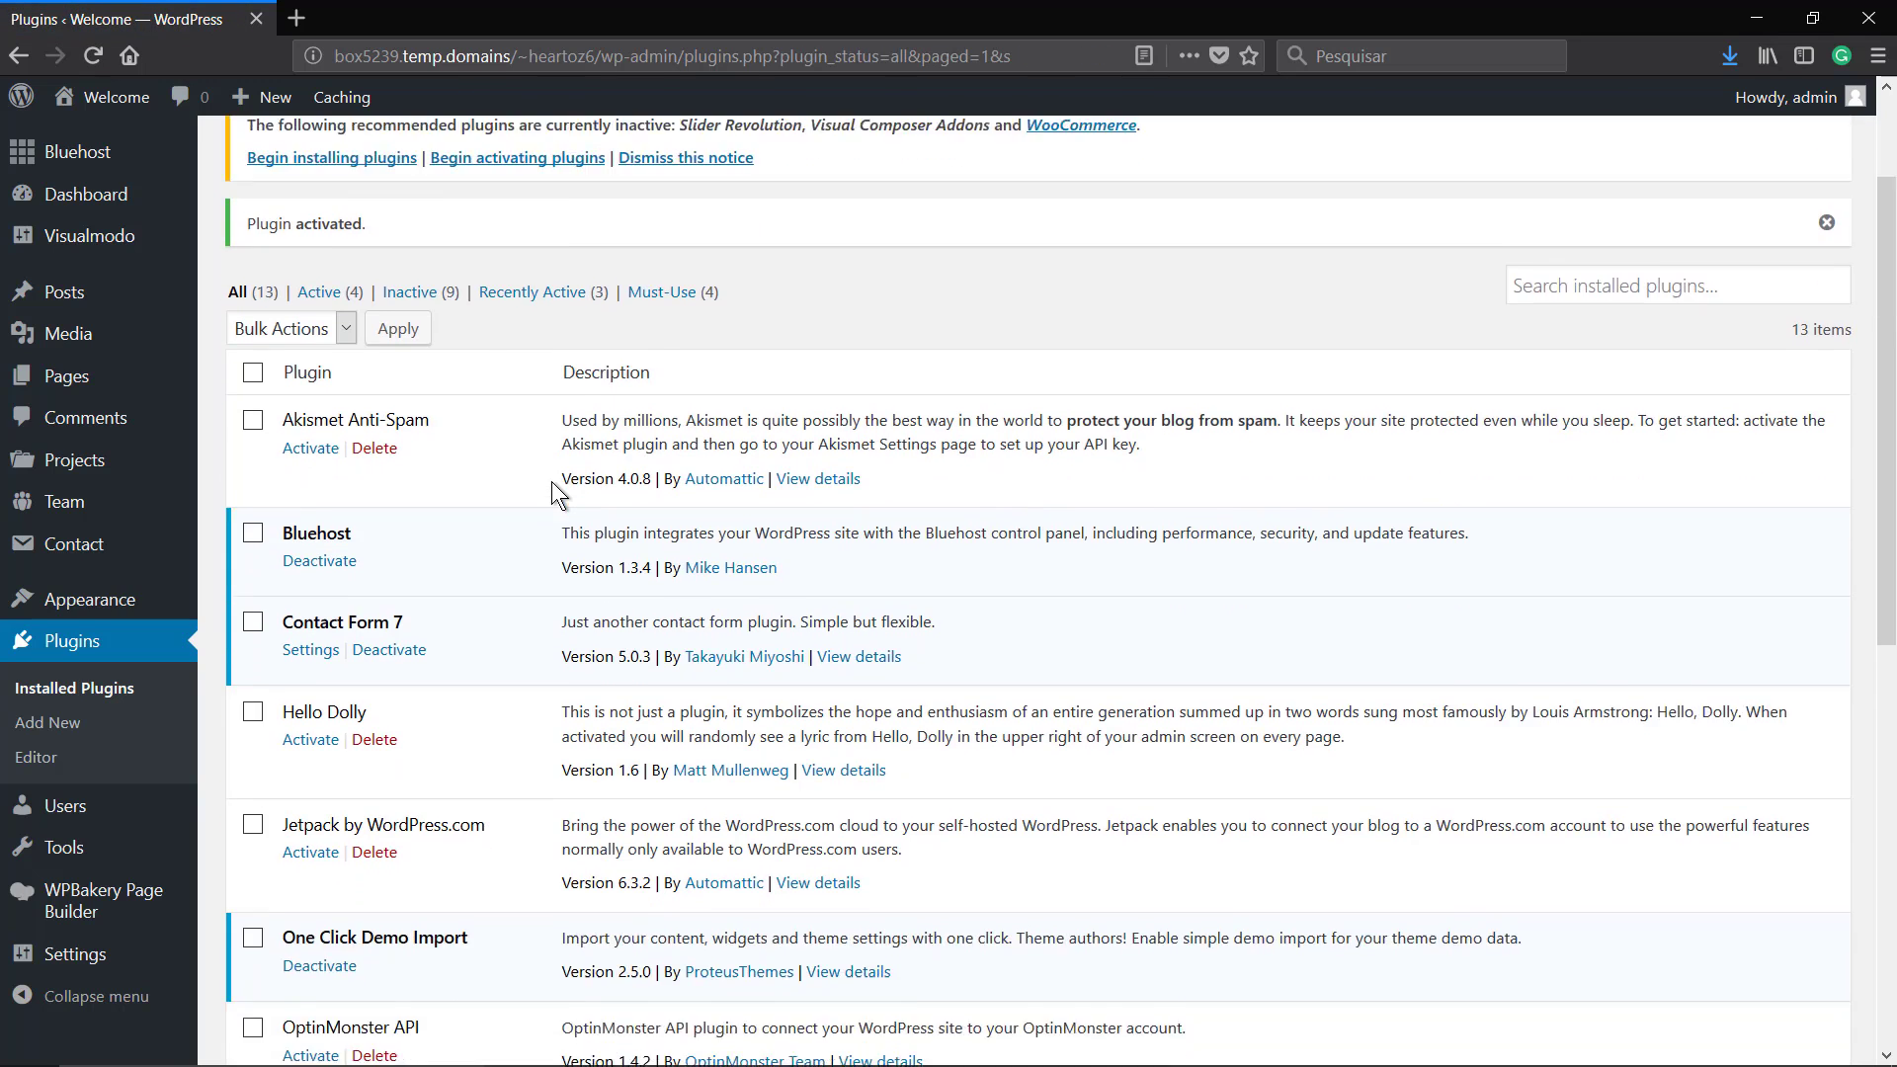
pyautogui.scroll(-6, 552, 482)
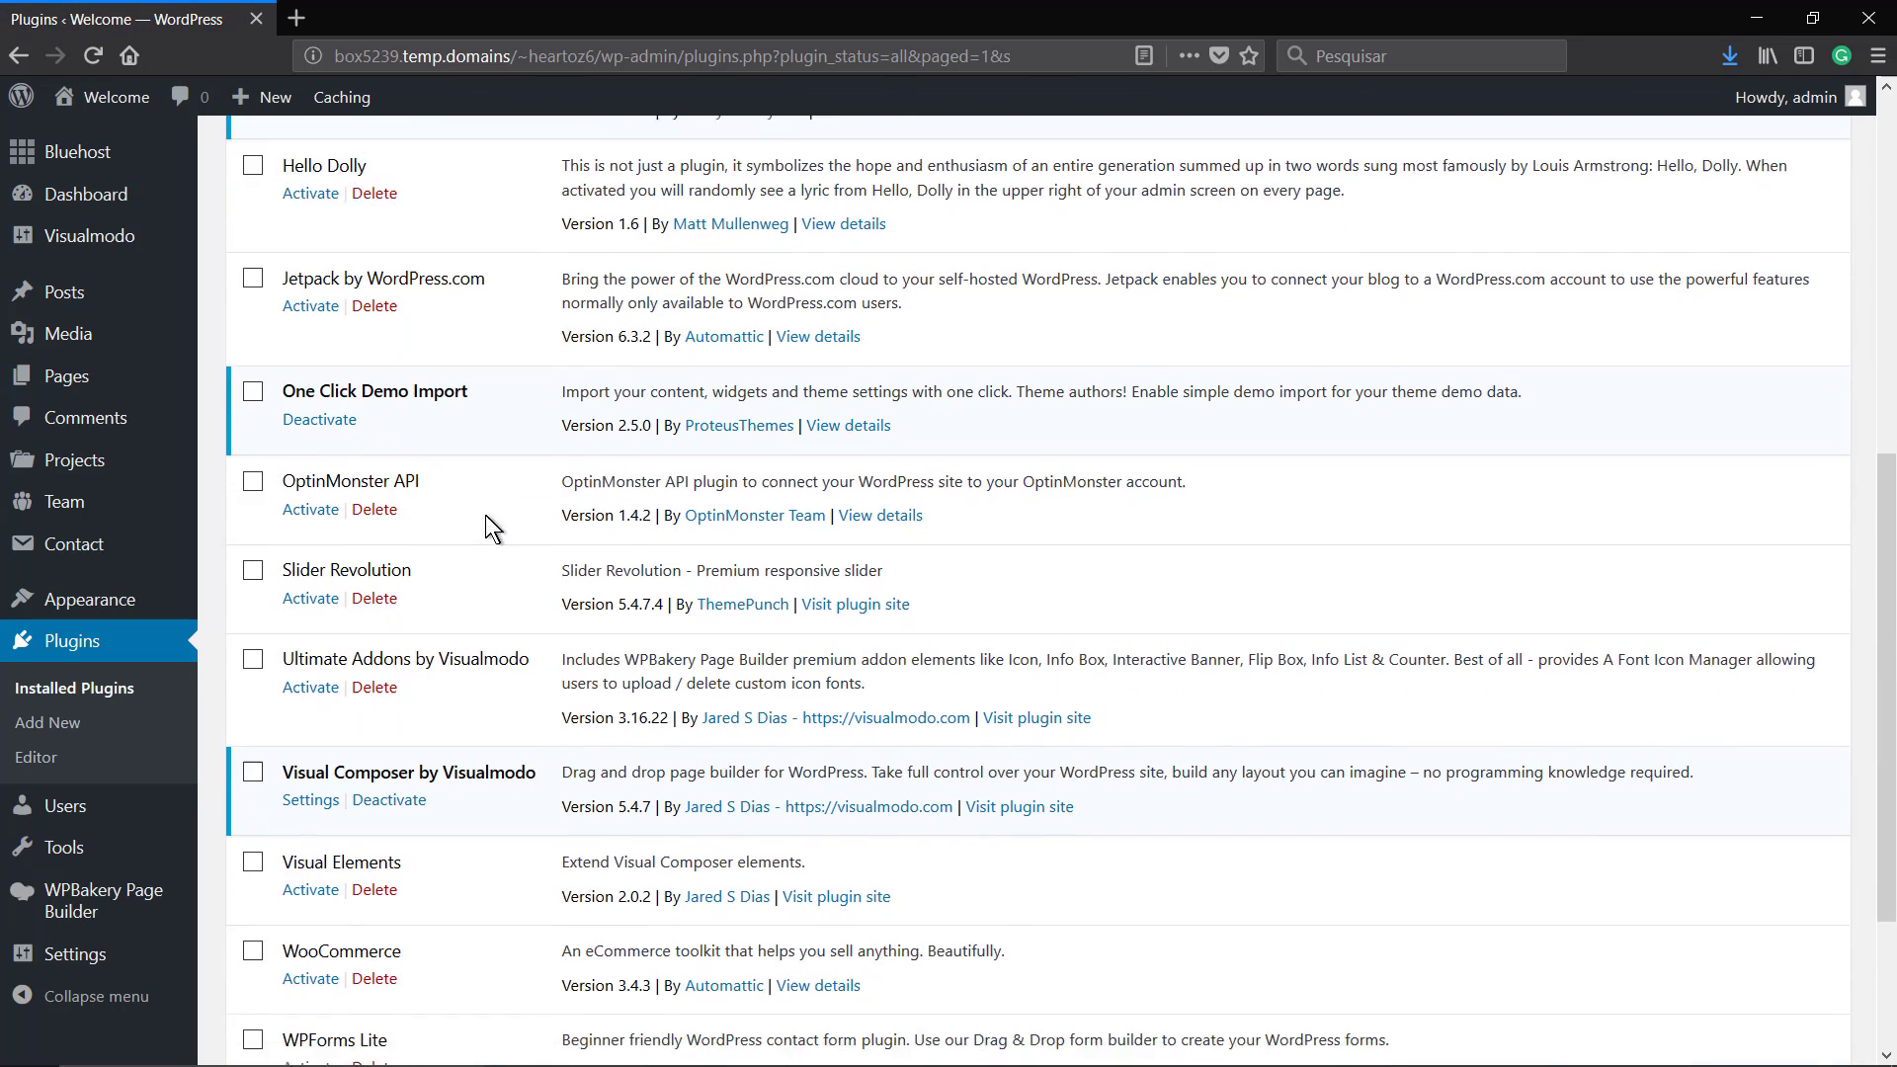
pyautogui.scroll(-3, 491, 529)
pyautogui.click(308, 647)
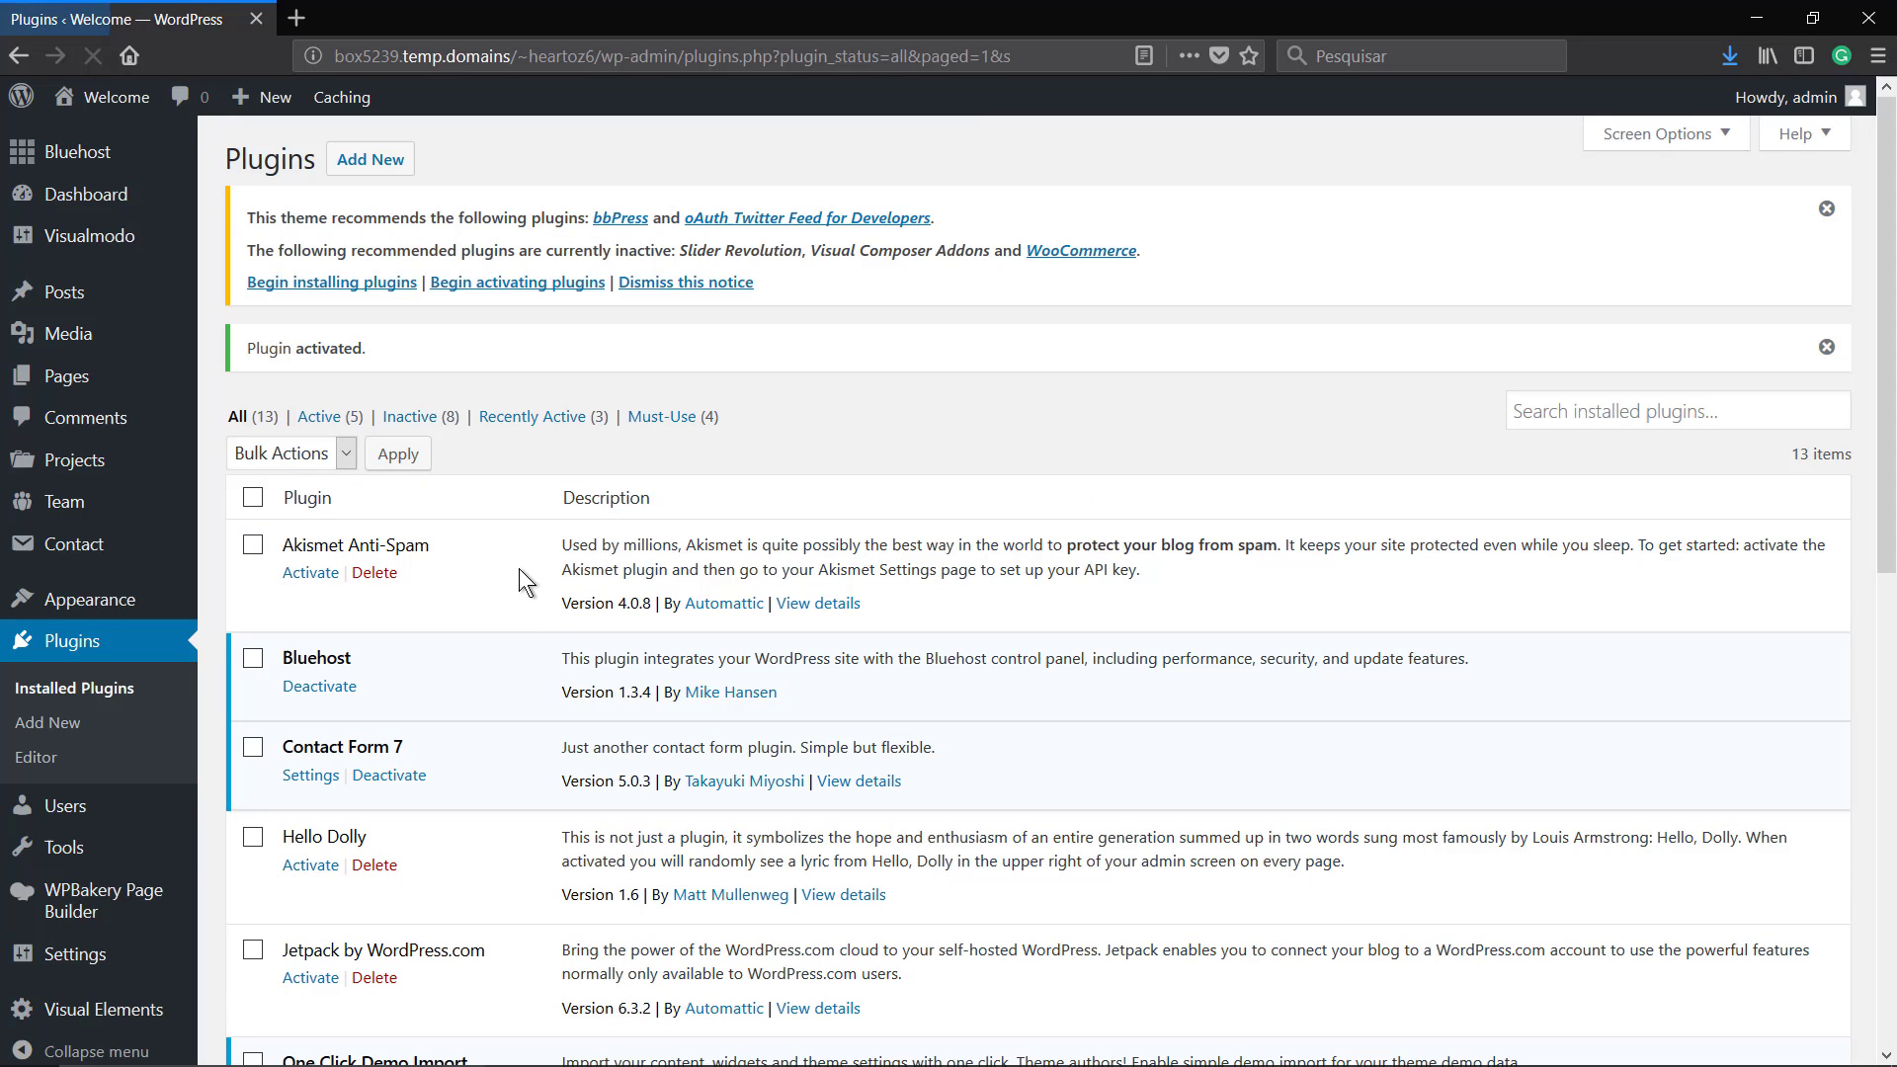
pyautogui.scroll(-3, 509, 552)
pyautogui.scroll(-5, 489, 553)
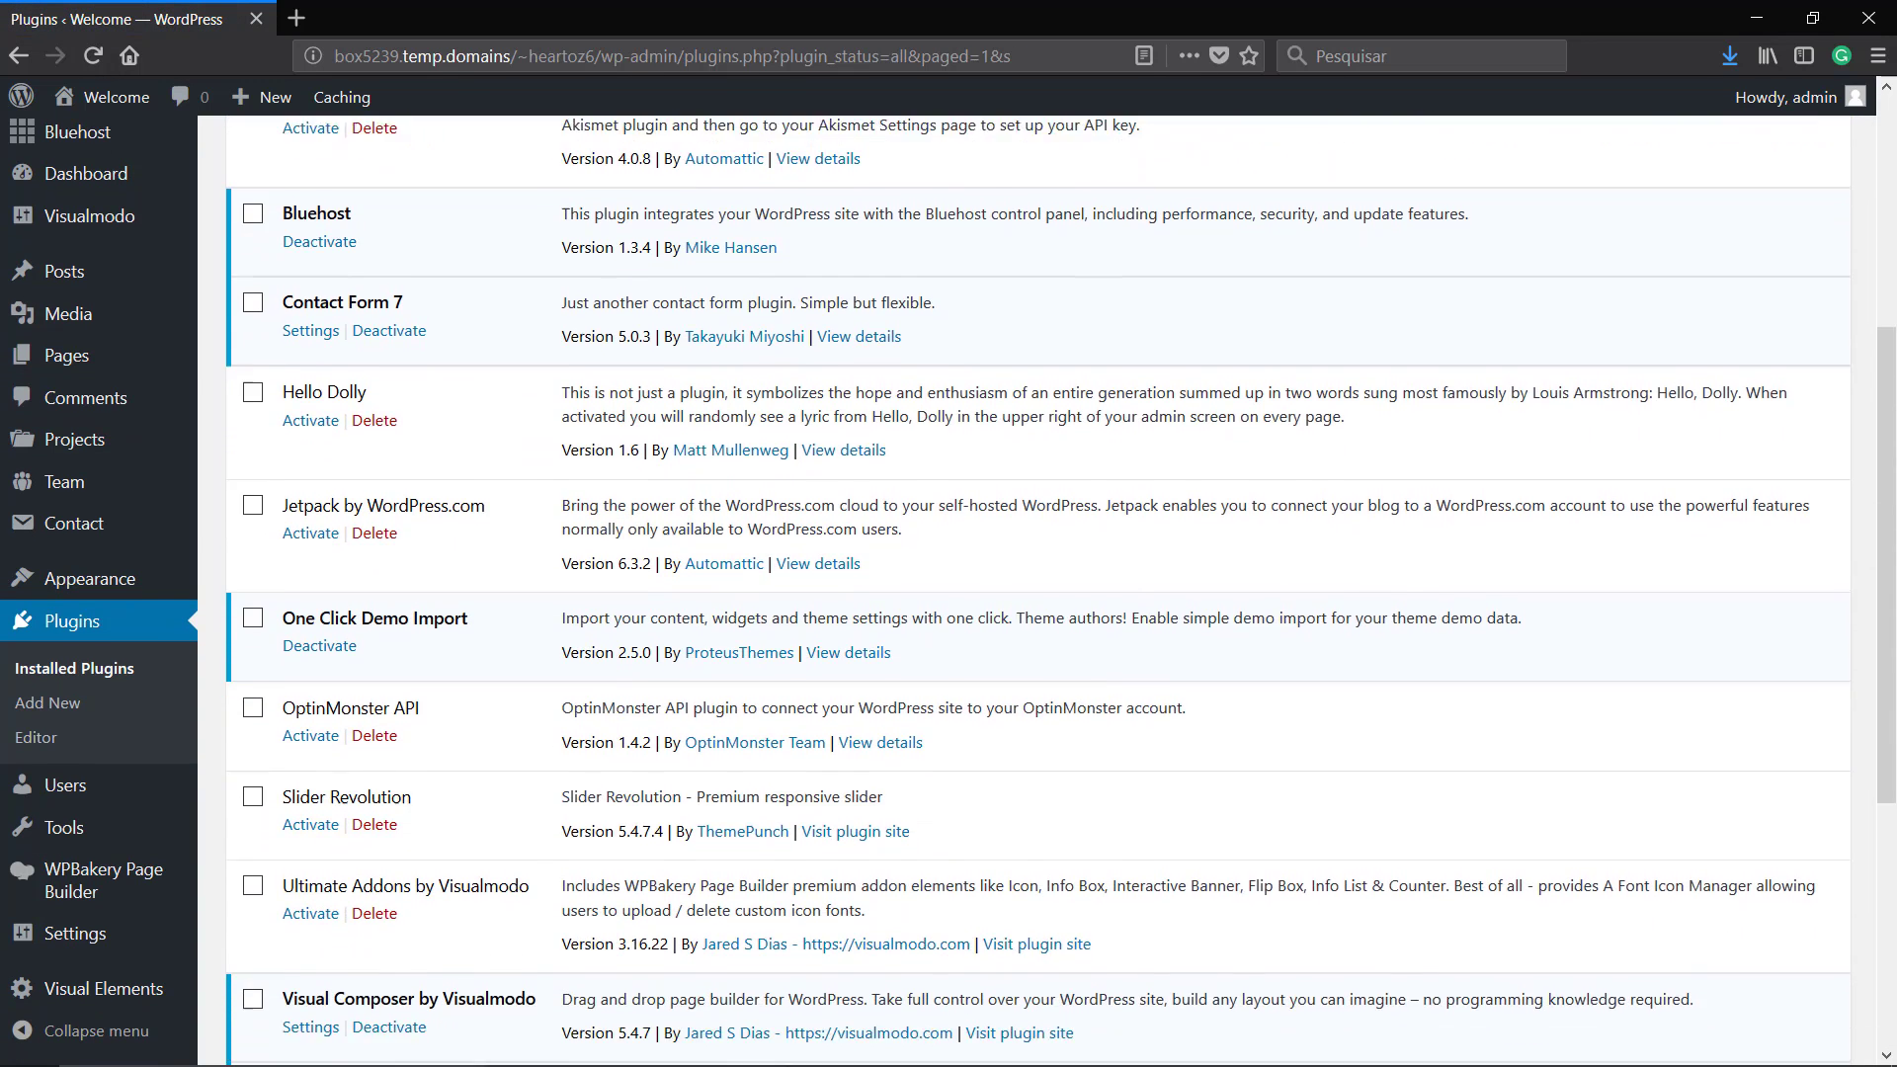
pyautogui.scroll(-3, 470, 542)
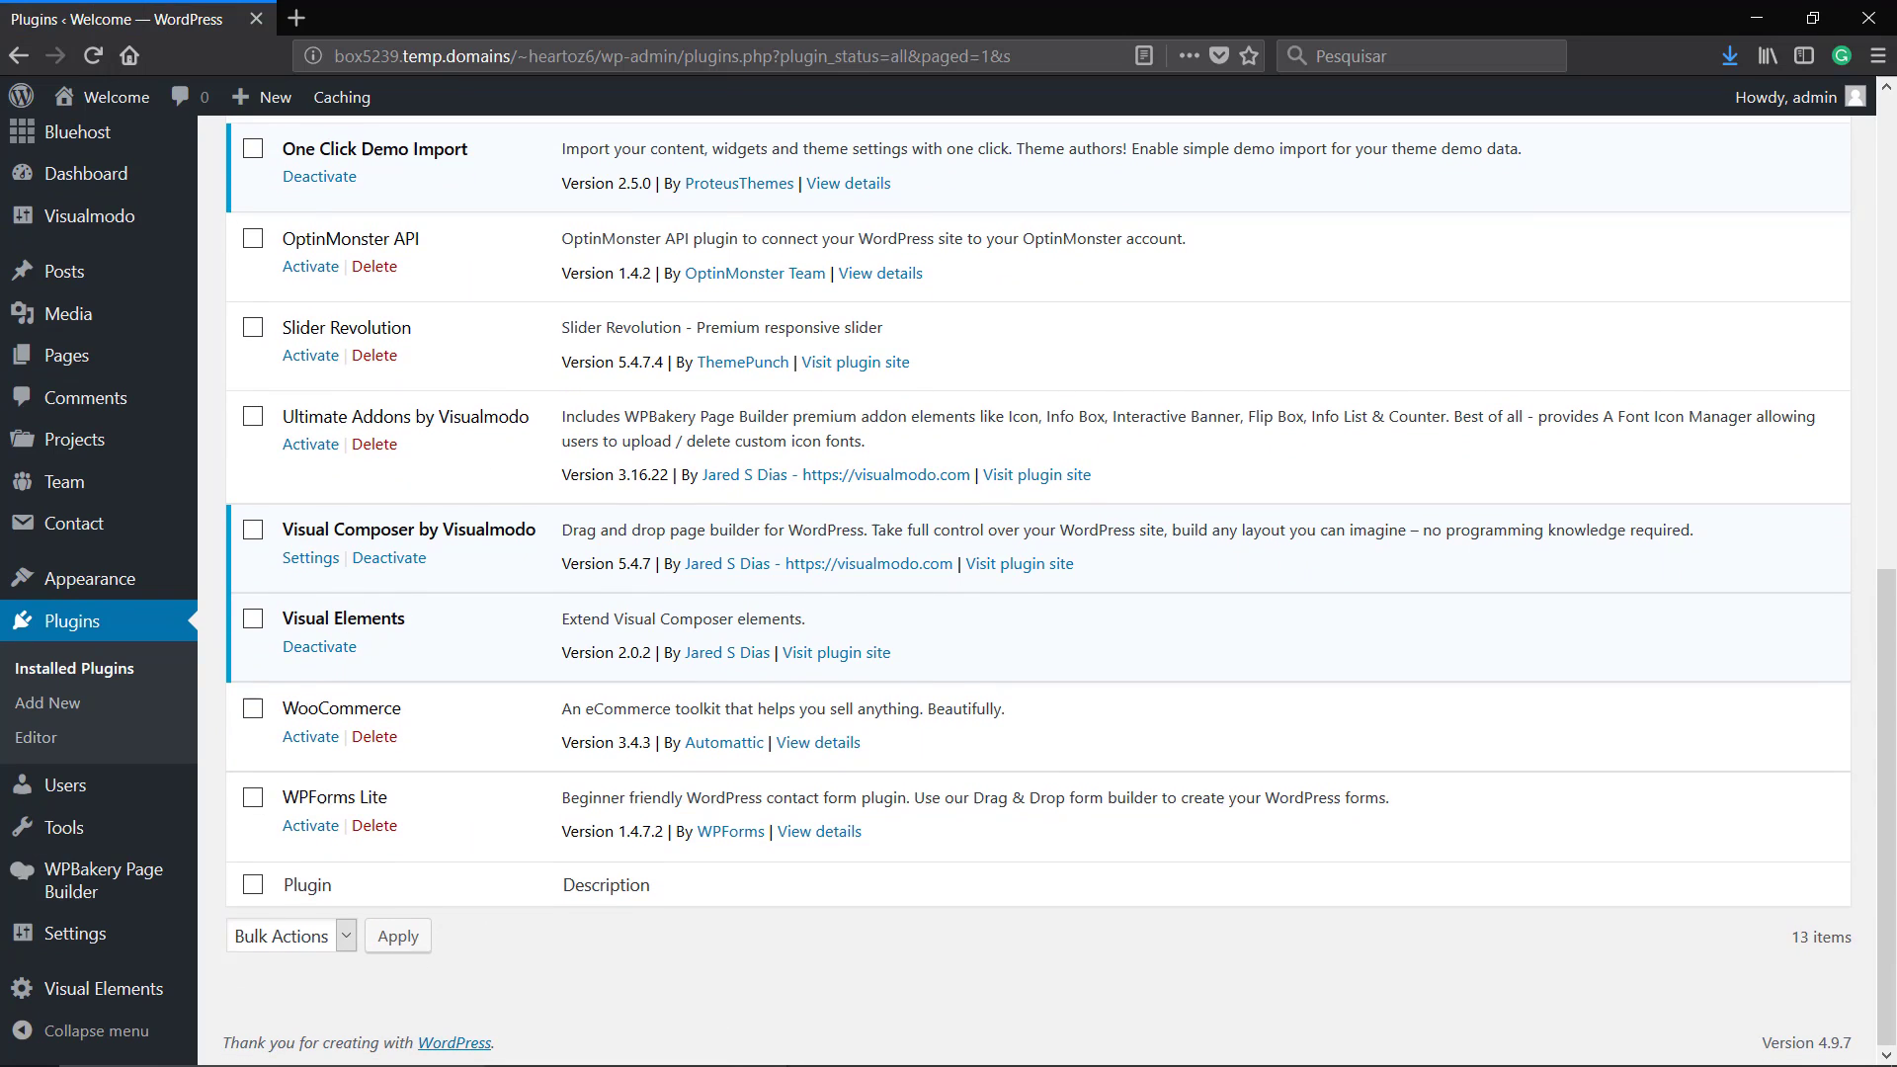
# Activate WooCommerce and choose 'Not right now' to skip its store setup wizard.
pyautogui.click(310, 738)
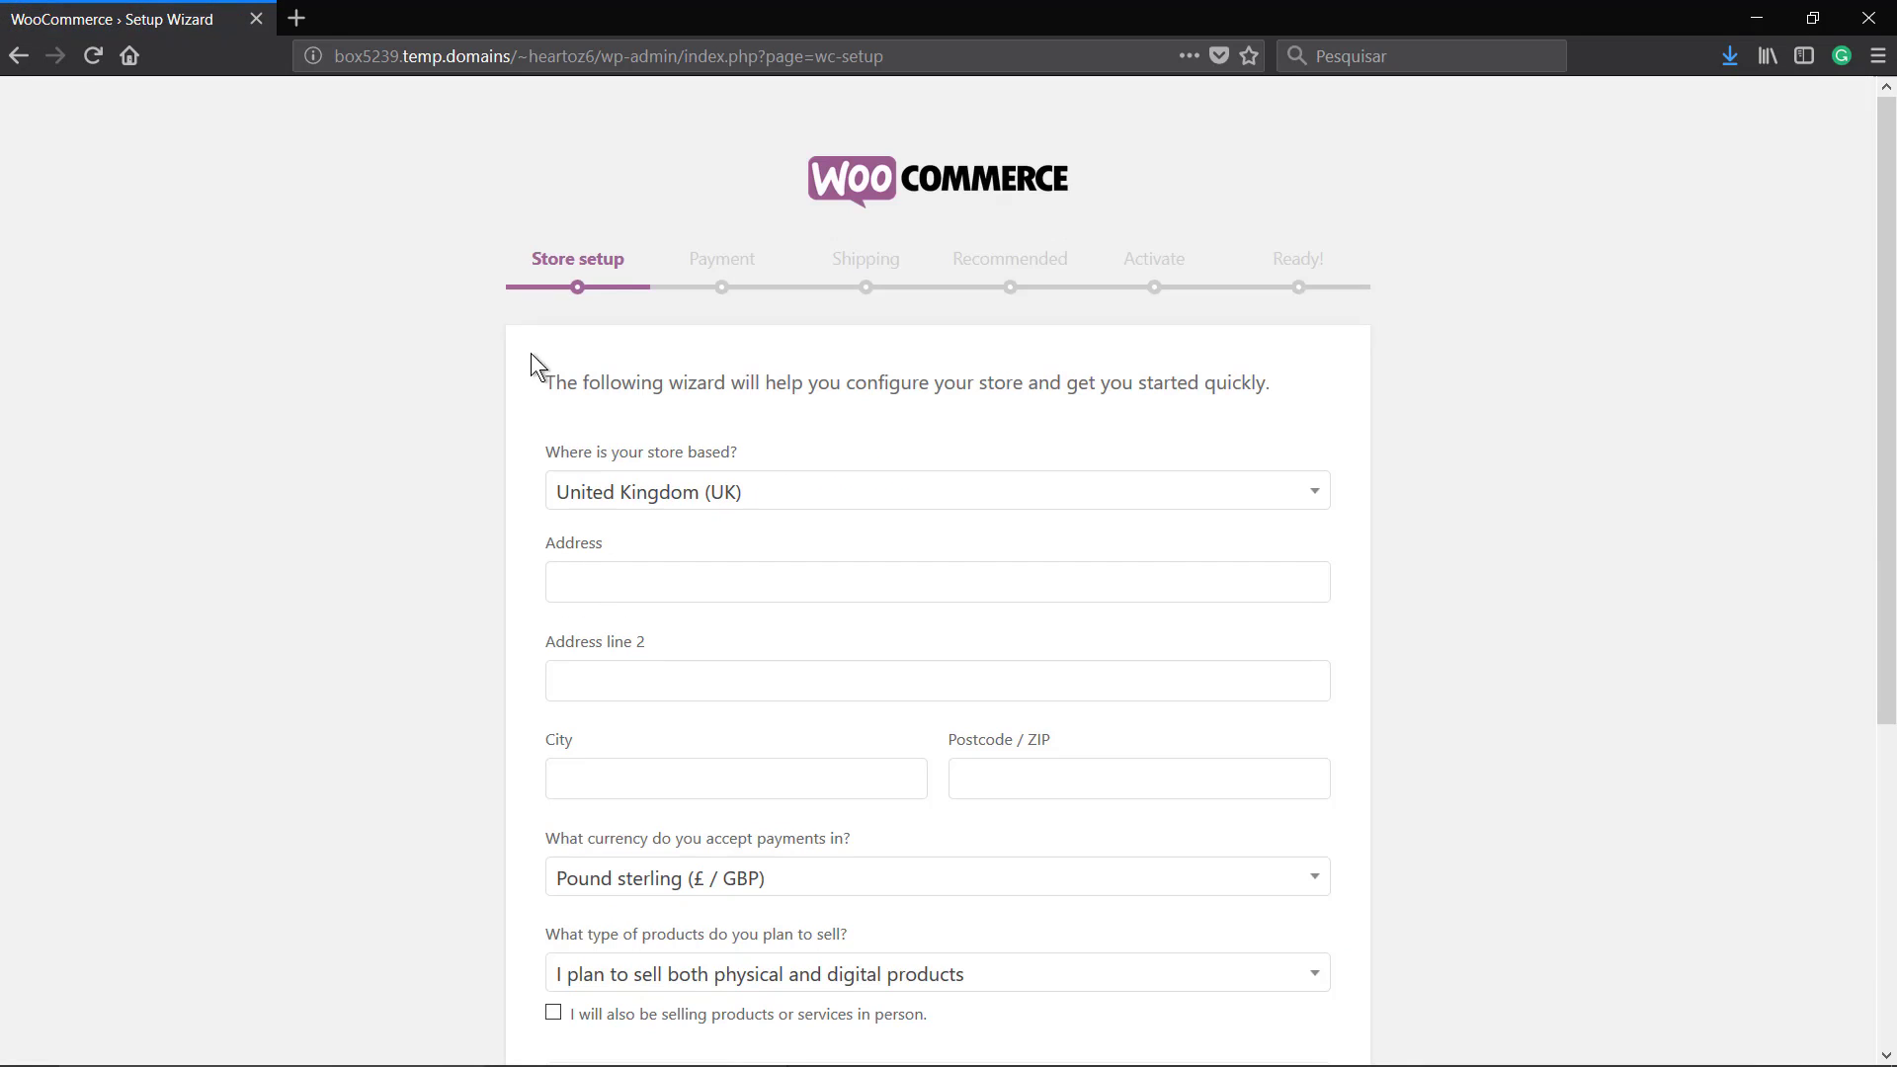
pyautogui.scroll(-5, 843, 453)
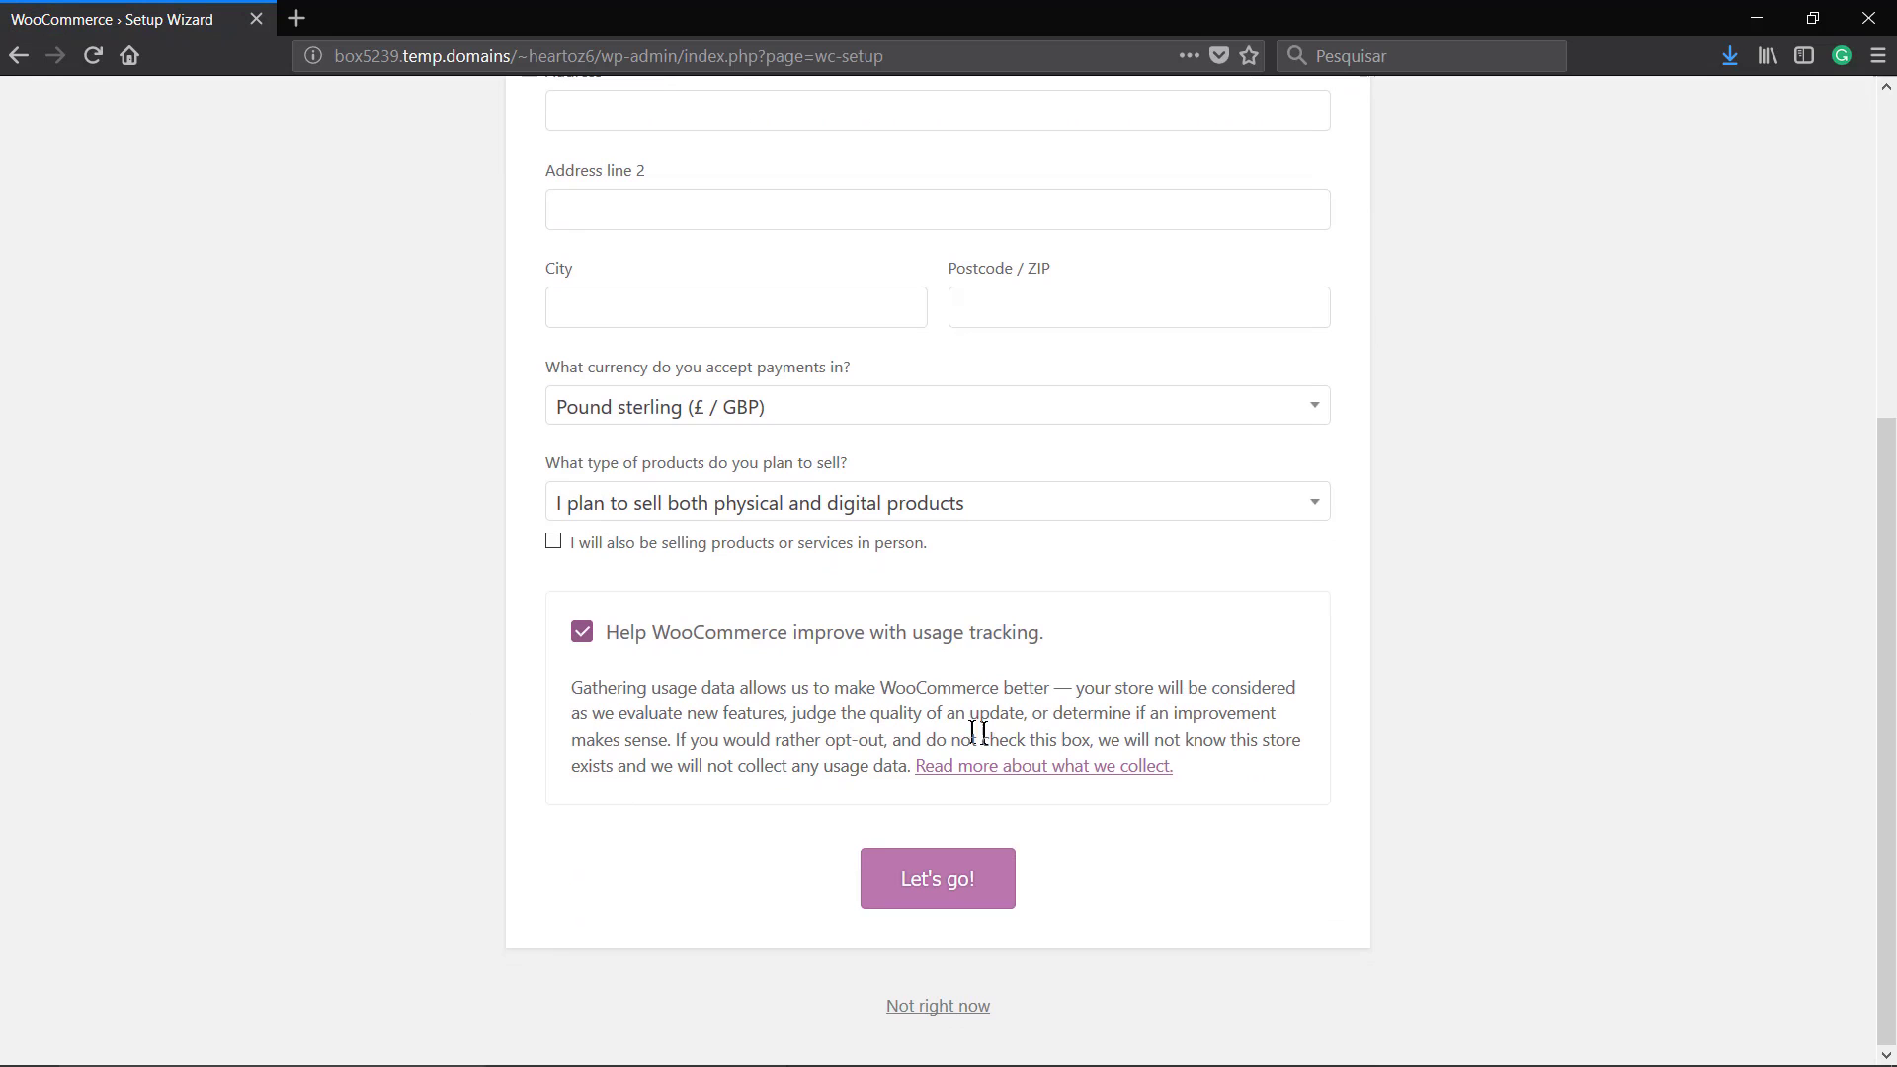
pyautogui.click(929, 1006)
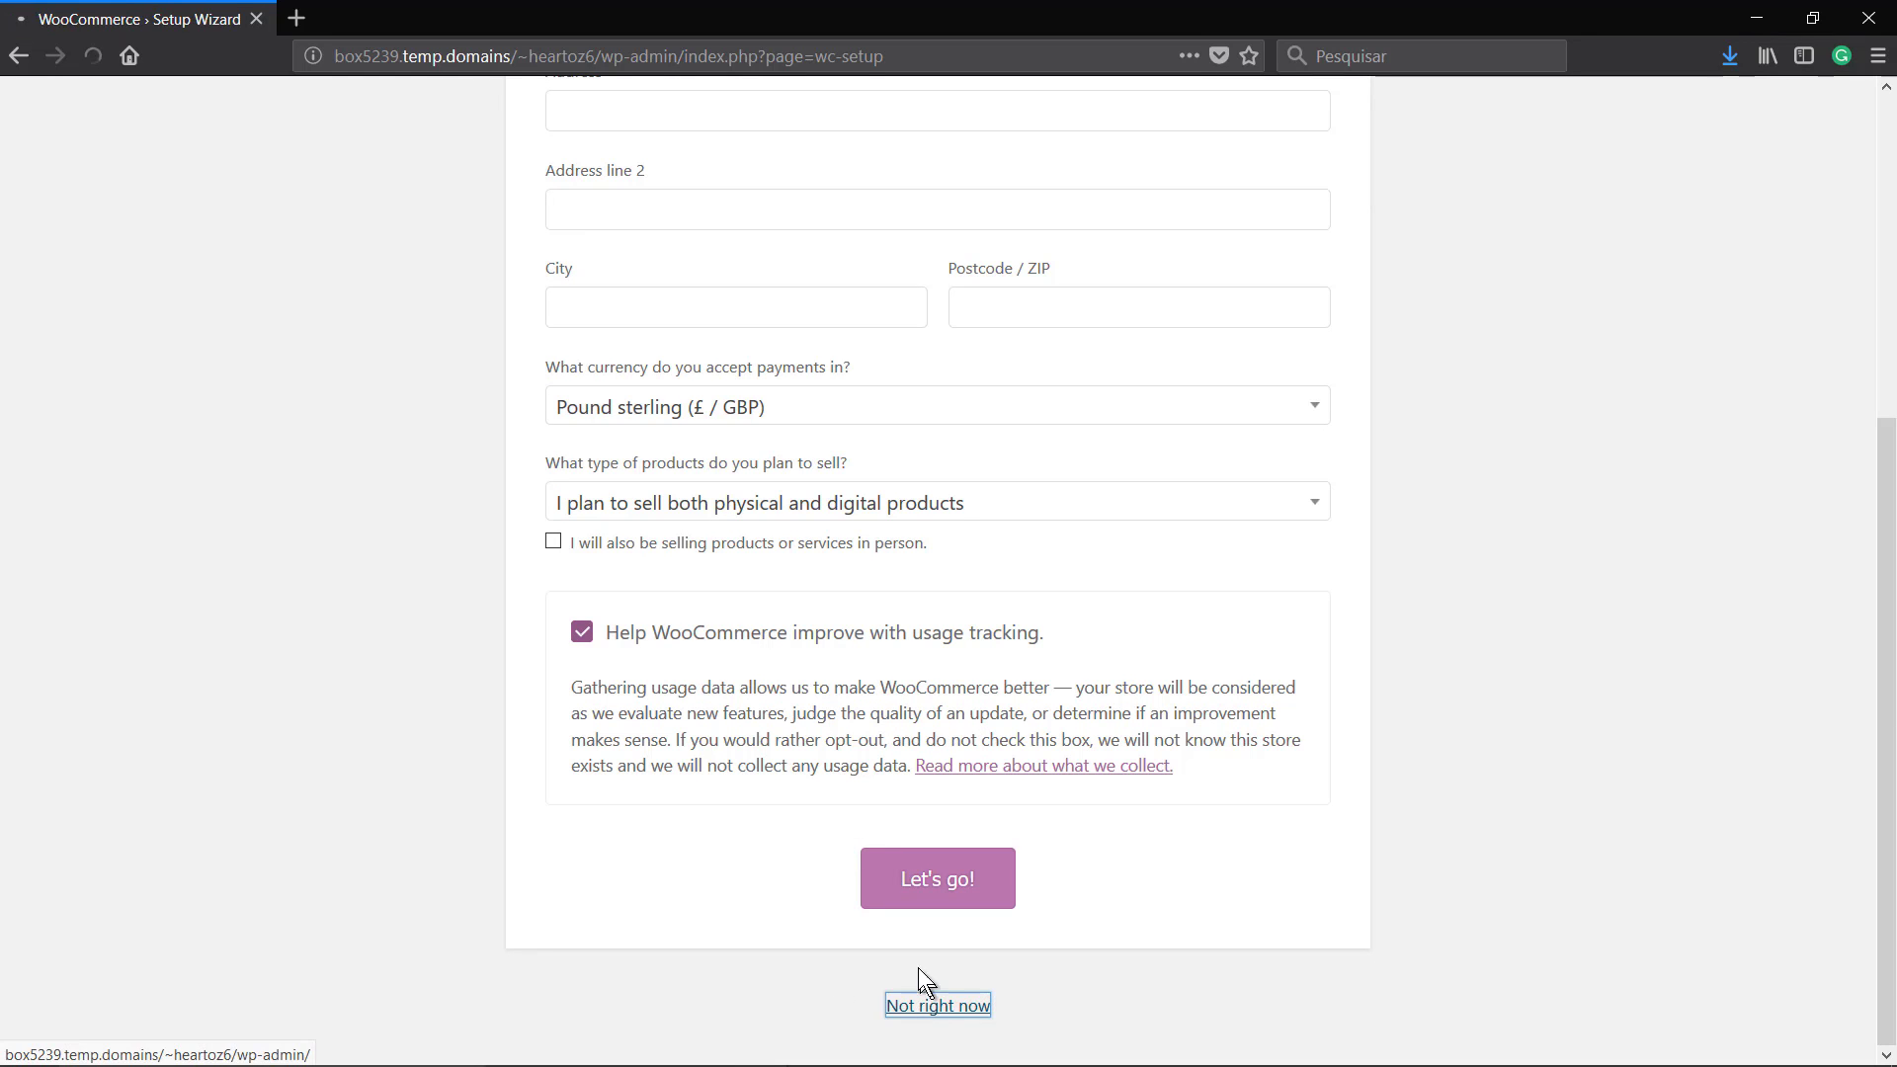
pyautogui.scroll(5, 666, 671)
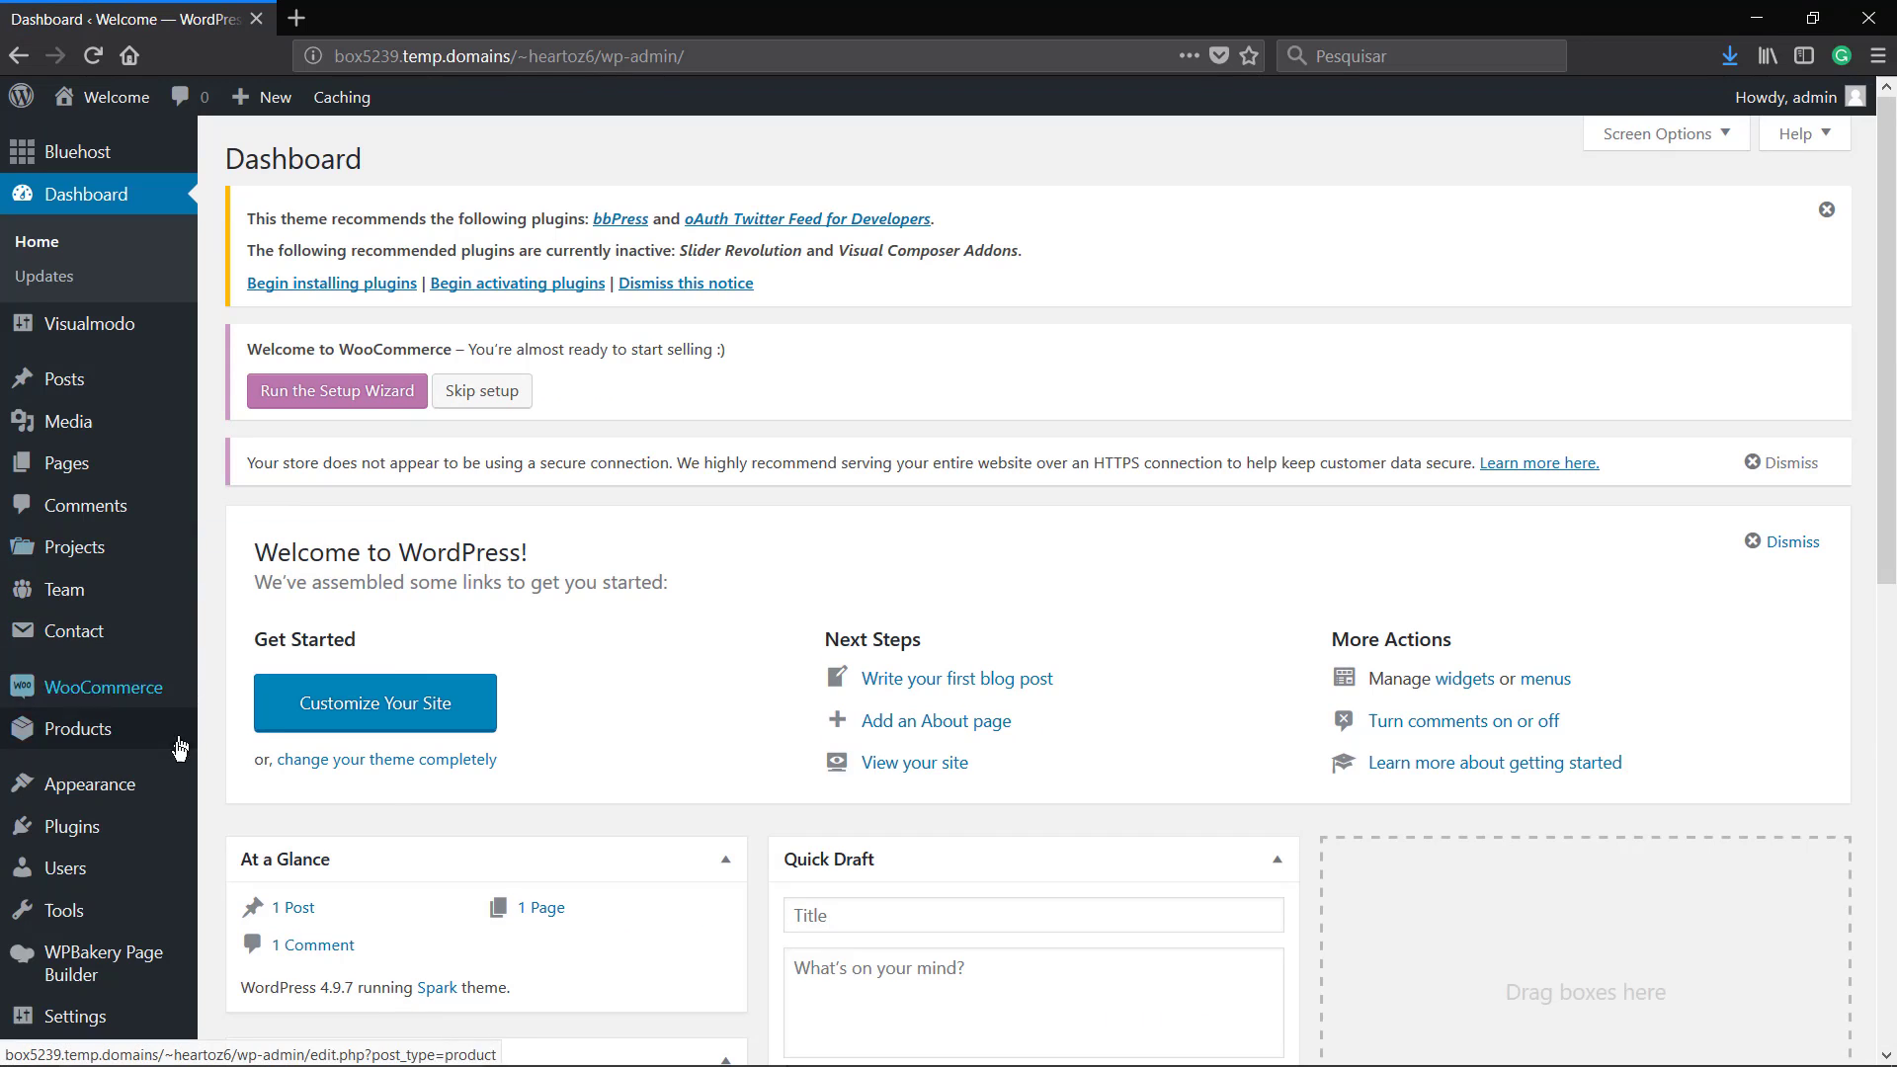
# Activate Ultimate Addons by Visualmodo, bringing active plugins to 7 of 13.
pyautogui.scroll(-3, 643, 691)
pyautogui.scroll(-3, 502, 632)
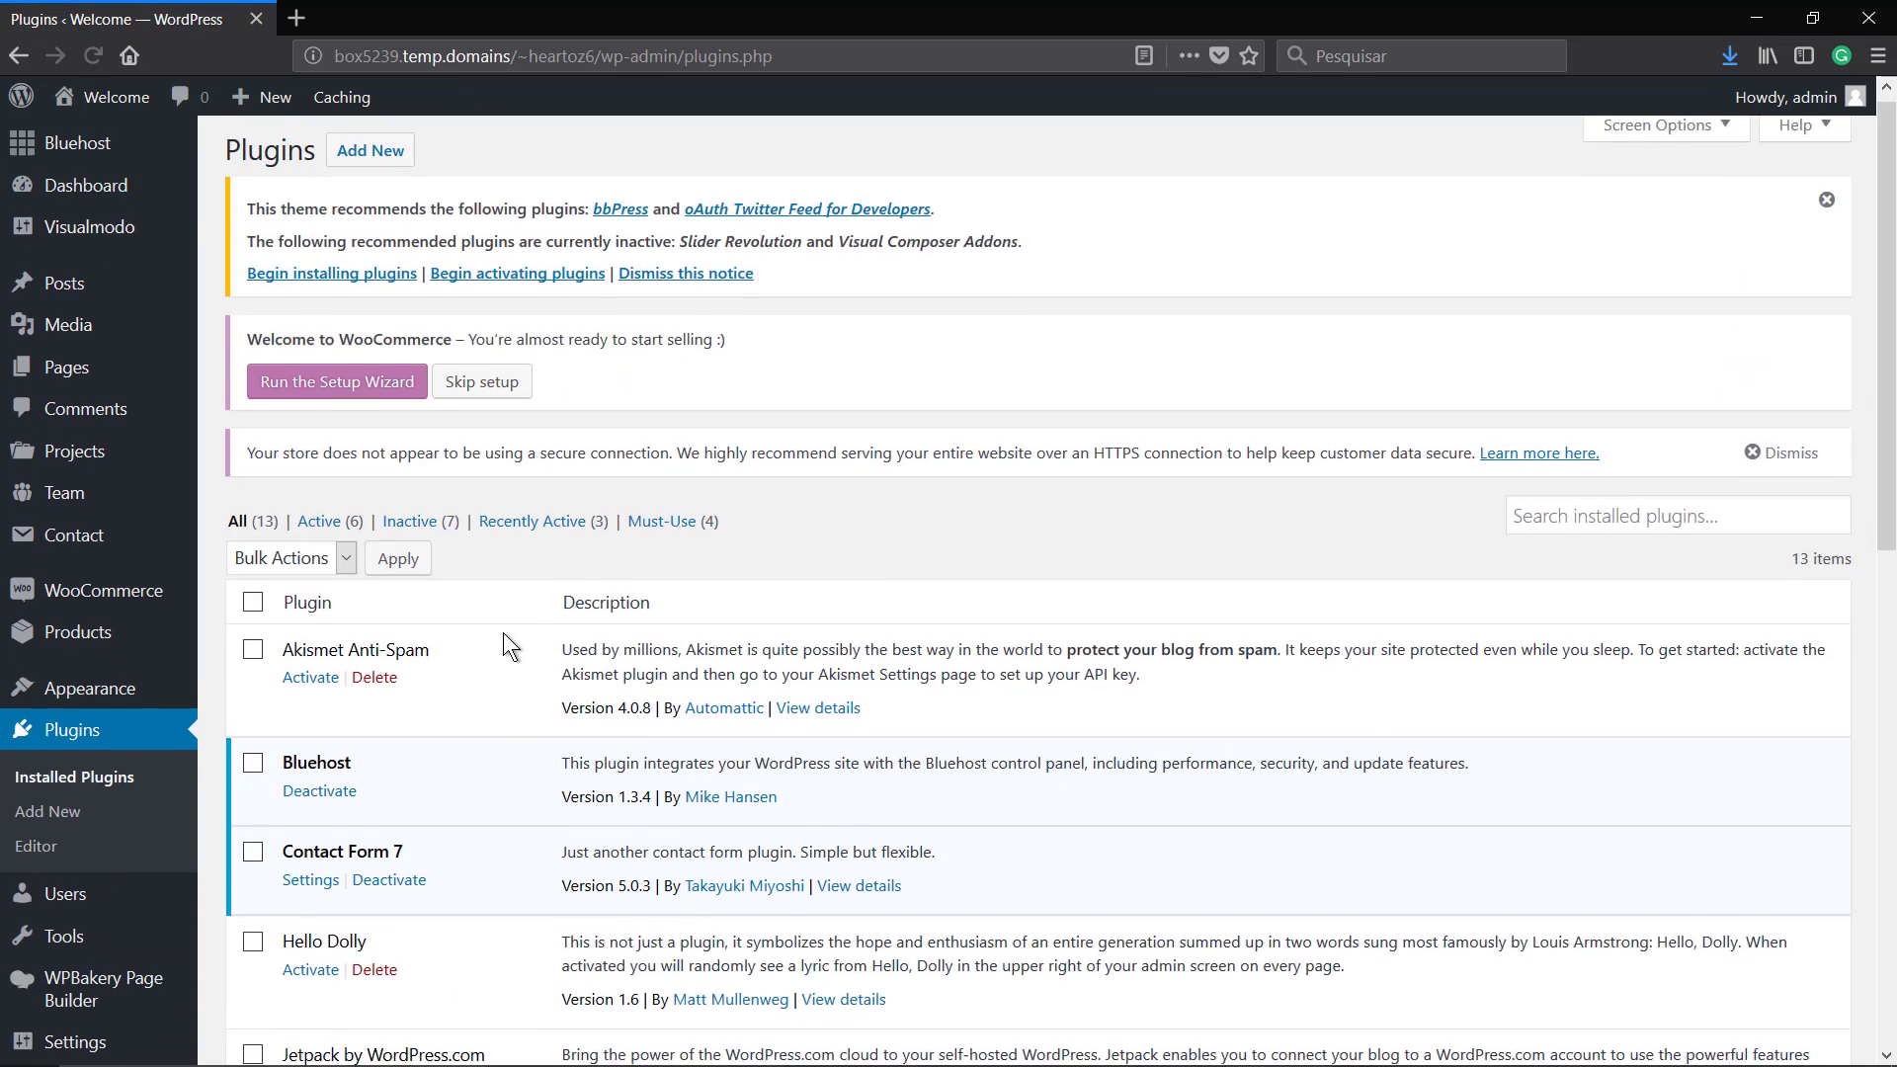
pyautogui.scroll(-5, 442, 643)
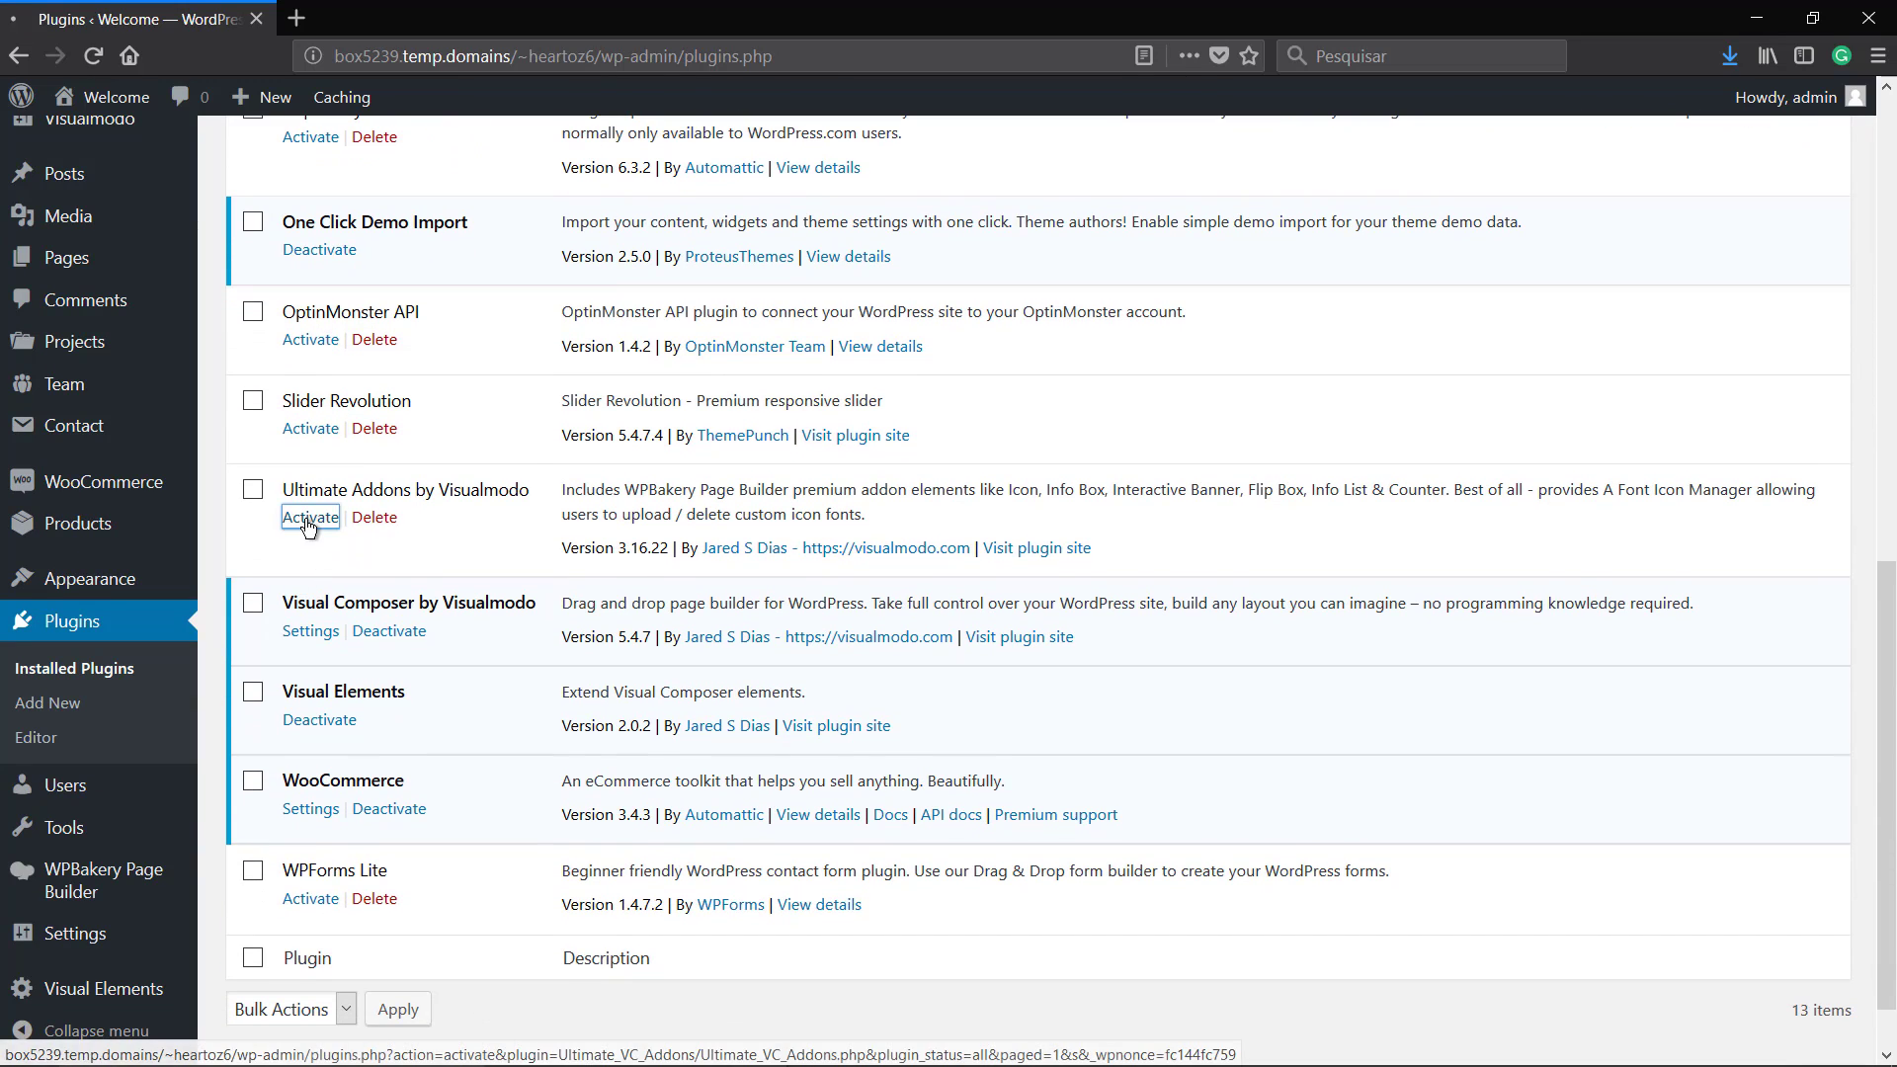
pyautogui.click(309, 526)
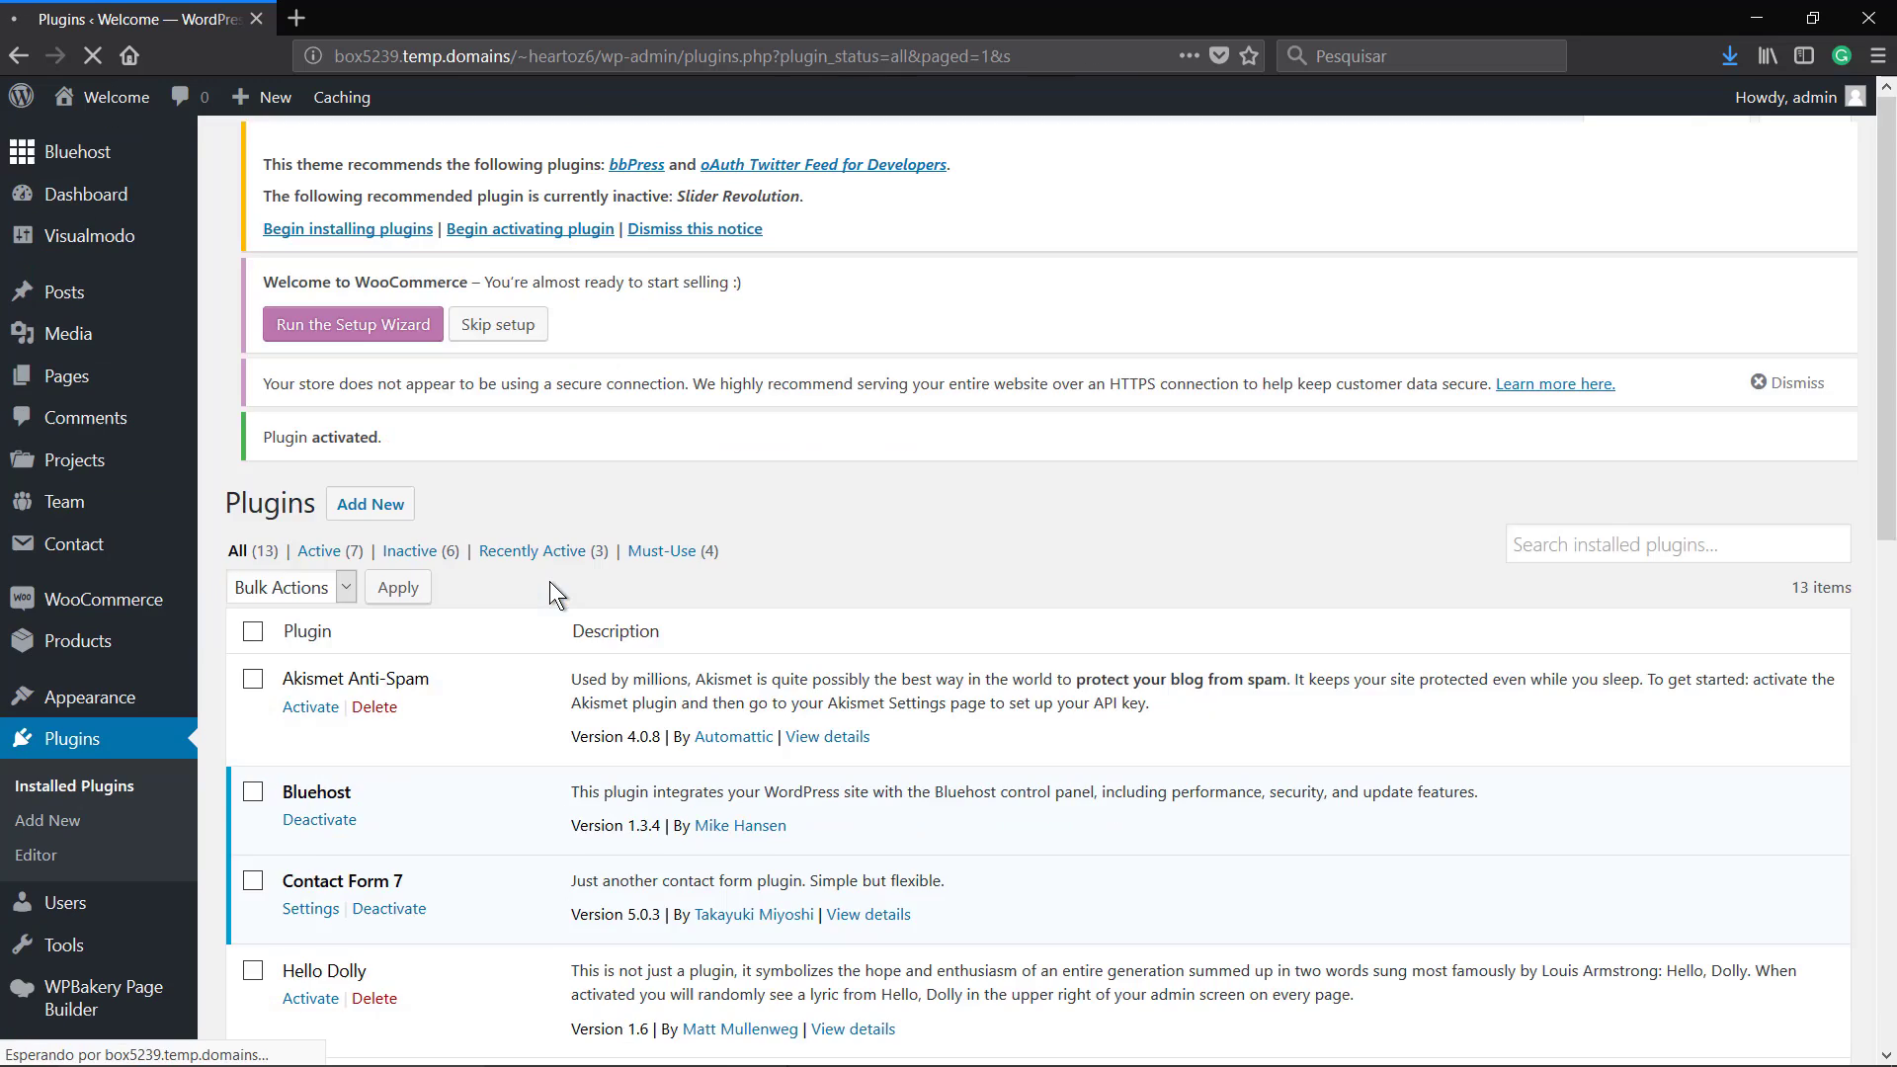
pyautogui.scroll(-3, 553, 602)
pyautogui.scroll(-10, 554, 602)
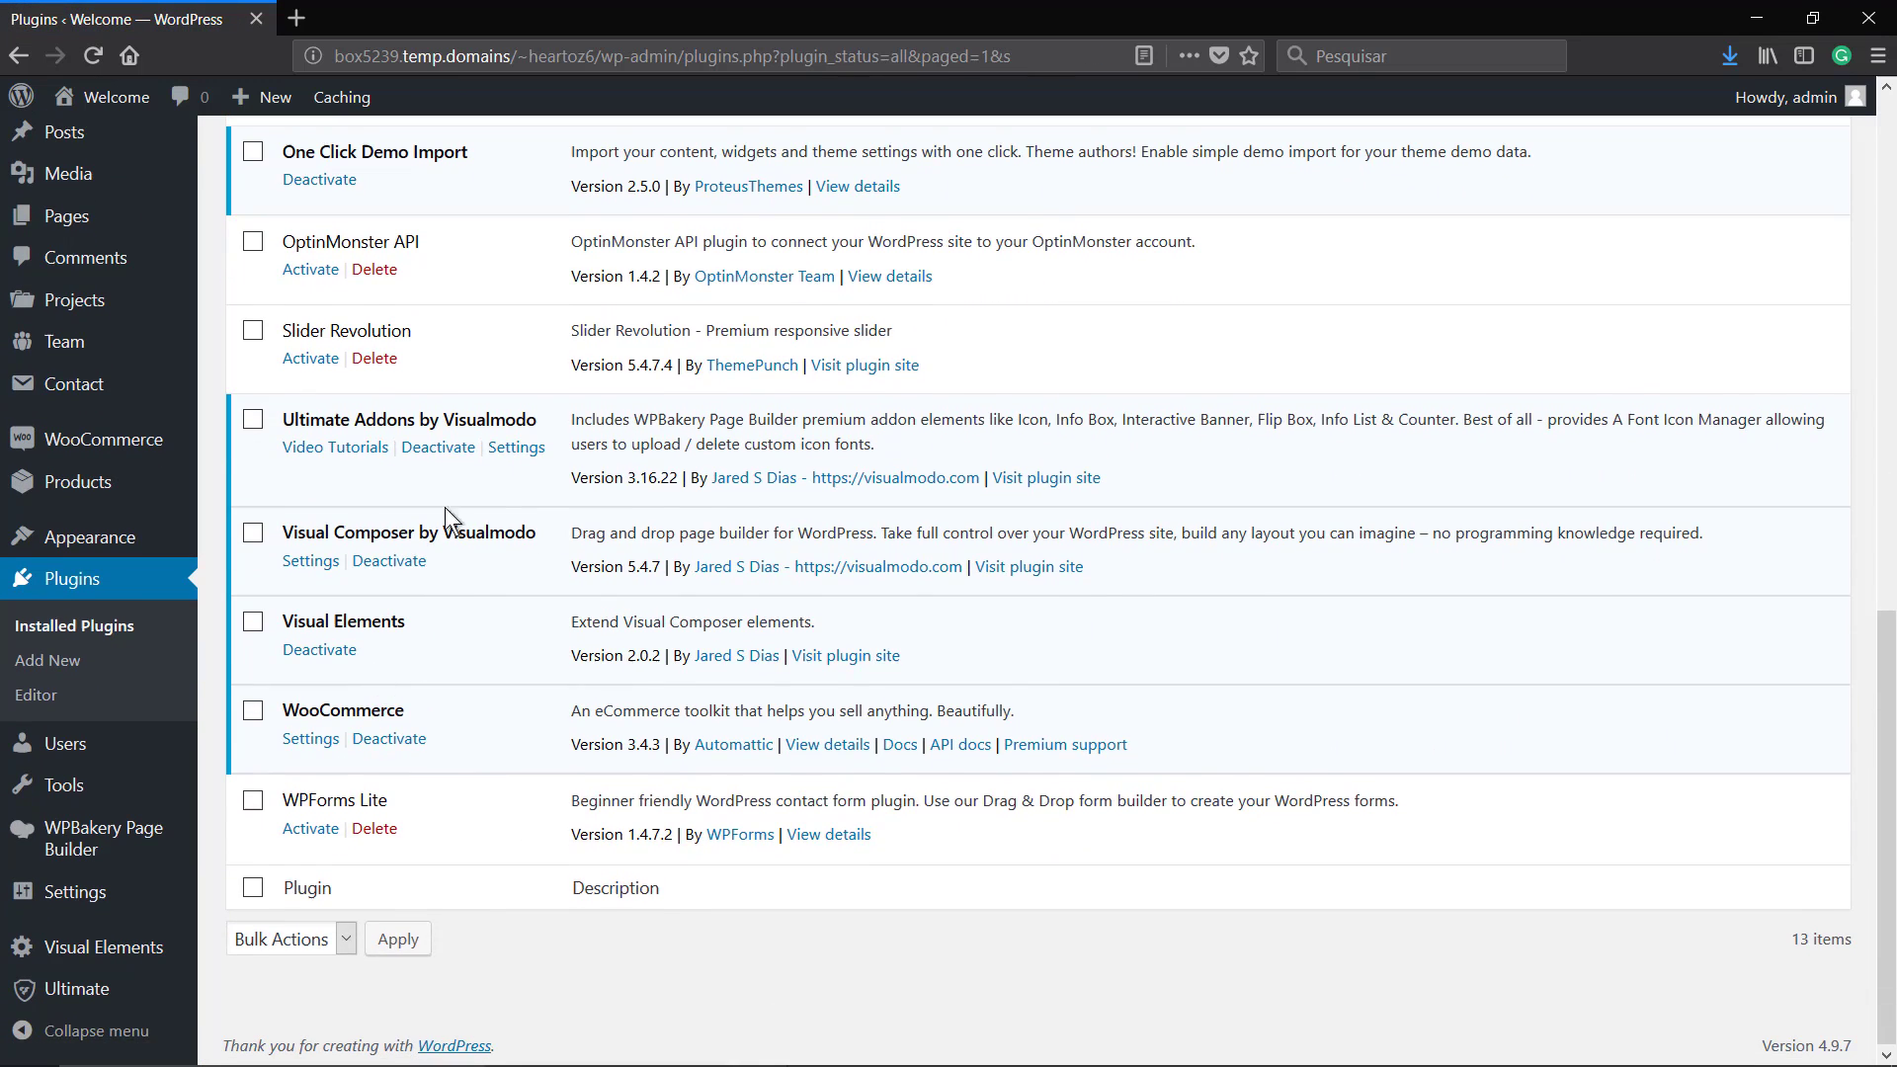
pyautogui.scroll(3, 280, 340)
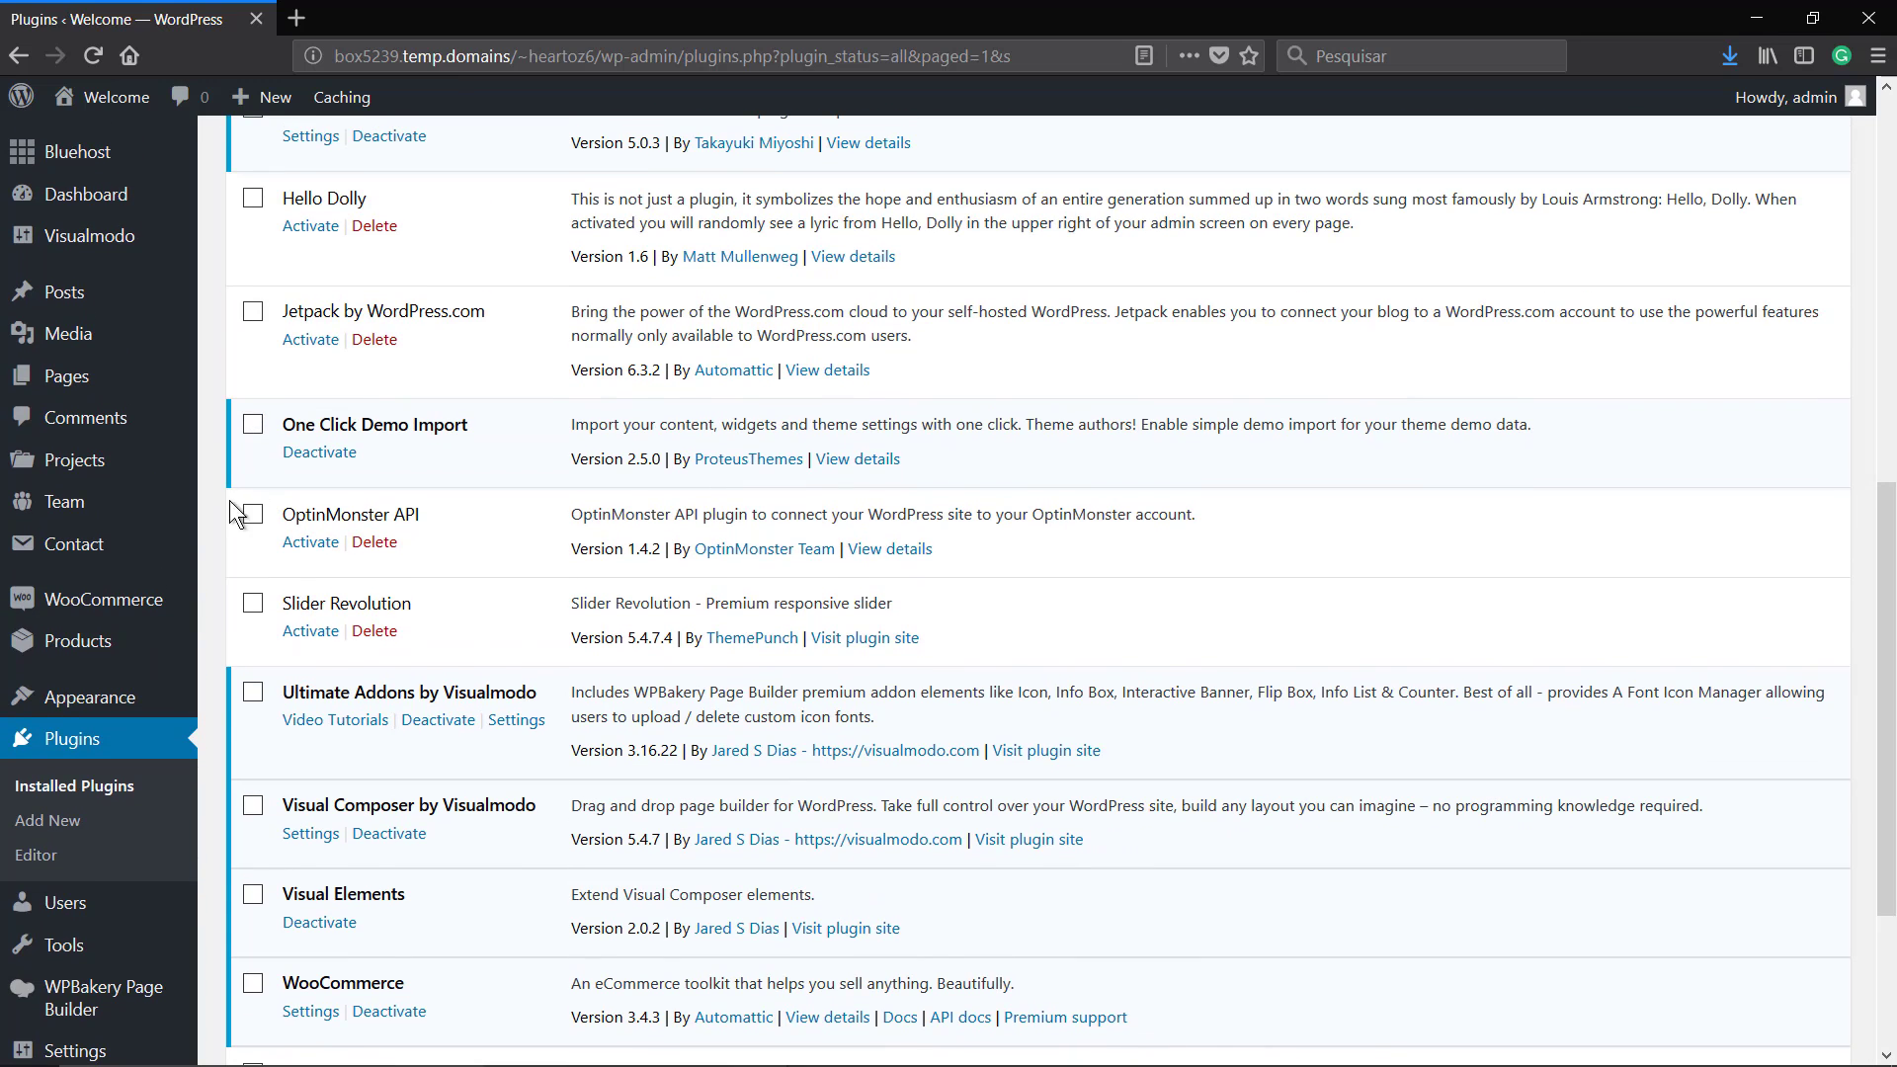
# From Appearance > Visualmodo Demo, run Import Demo Data for the theme.
pyautogui.moveTo(153, 700)
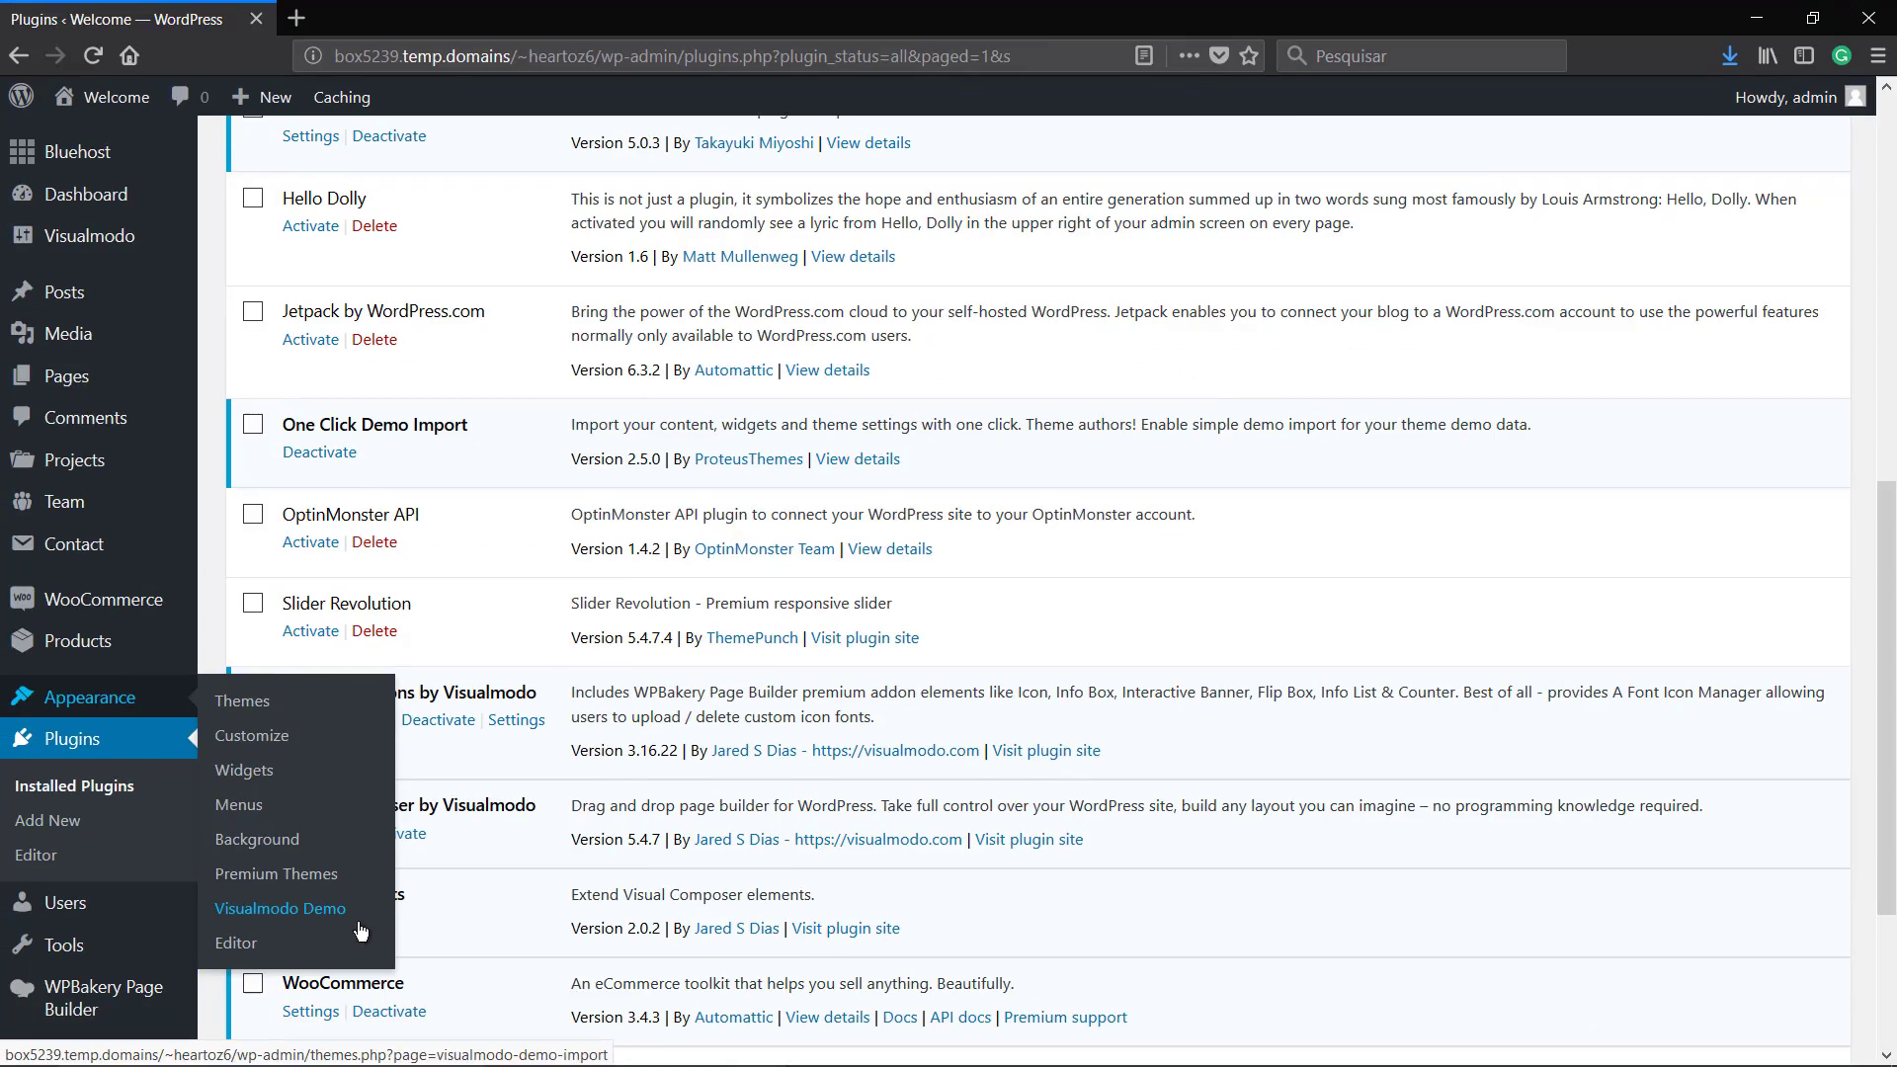
pyautogui.click(270, 911)
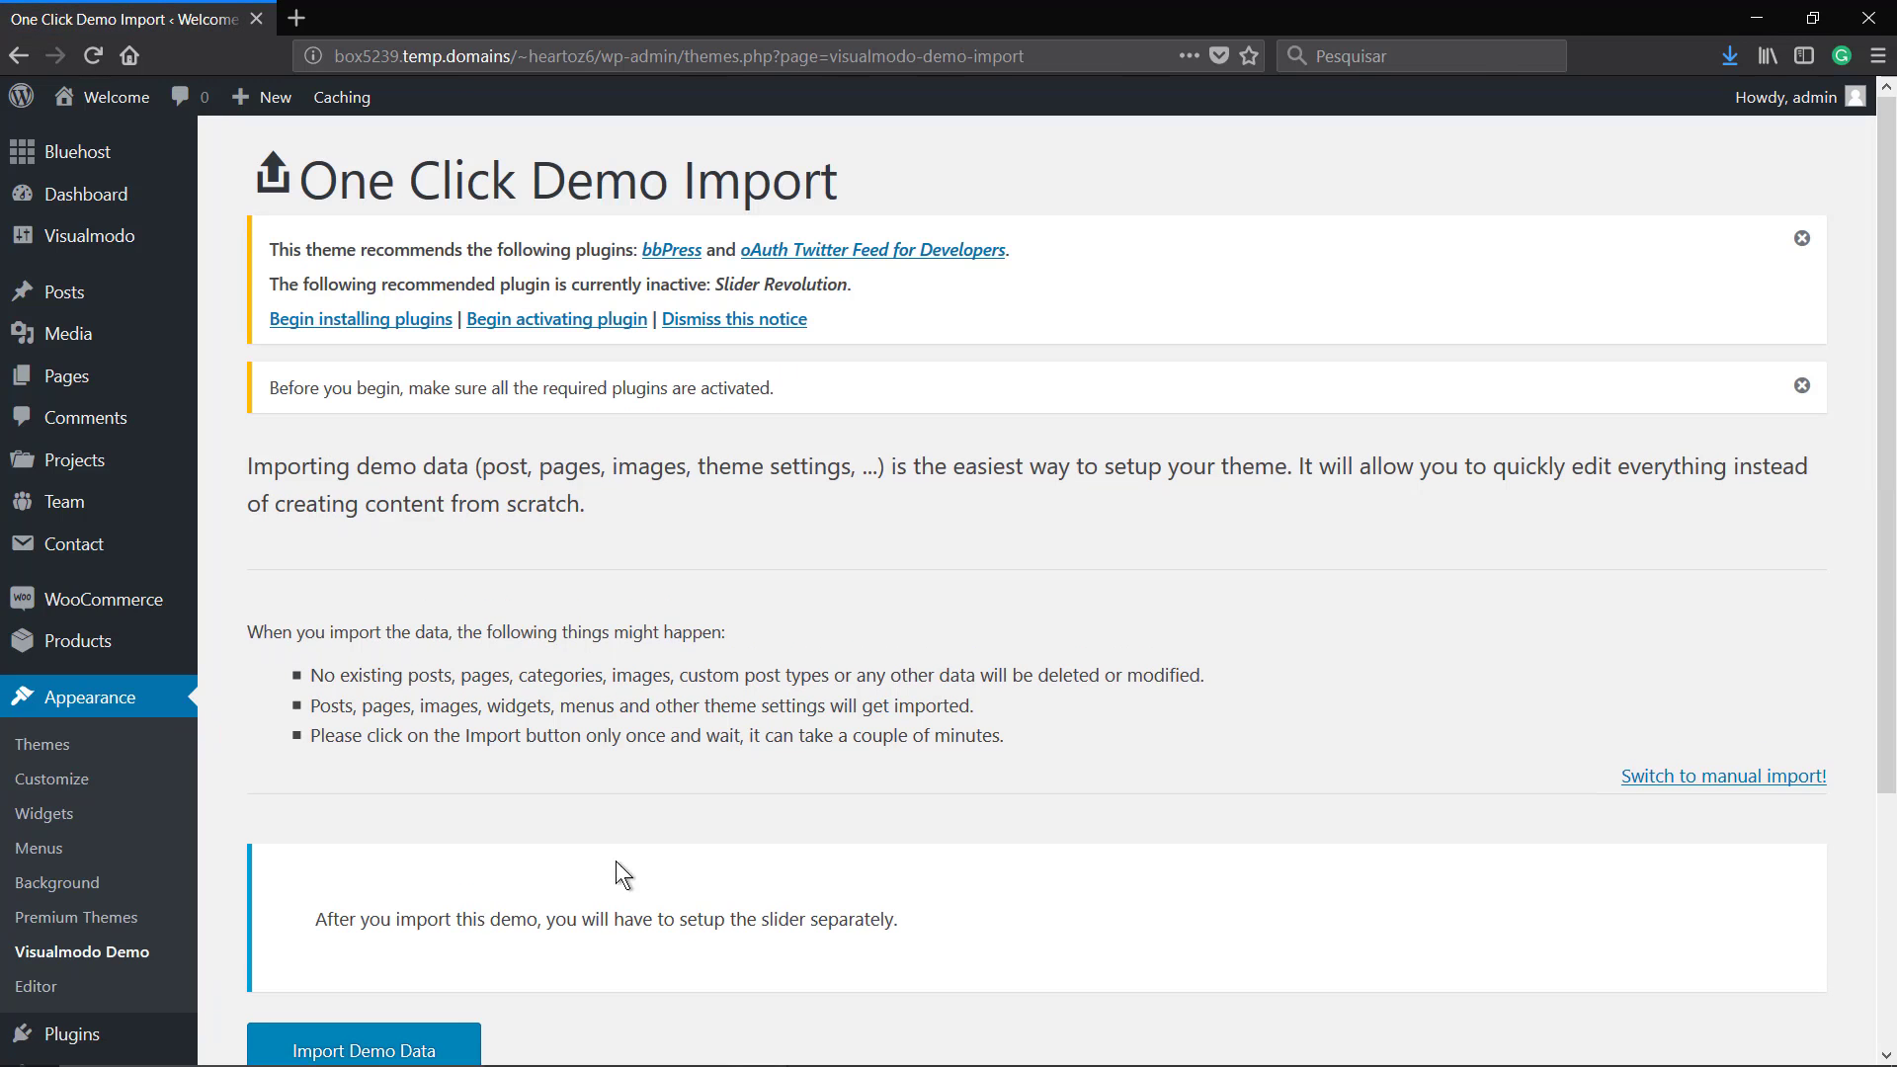
pyautogui.scroll(-3, 548, 469)
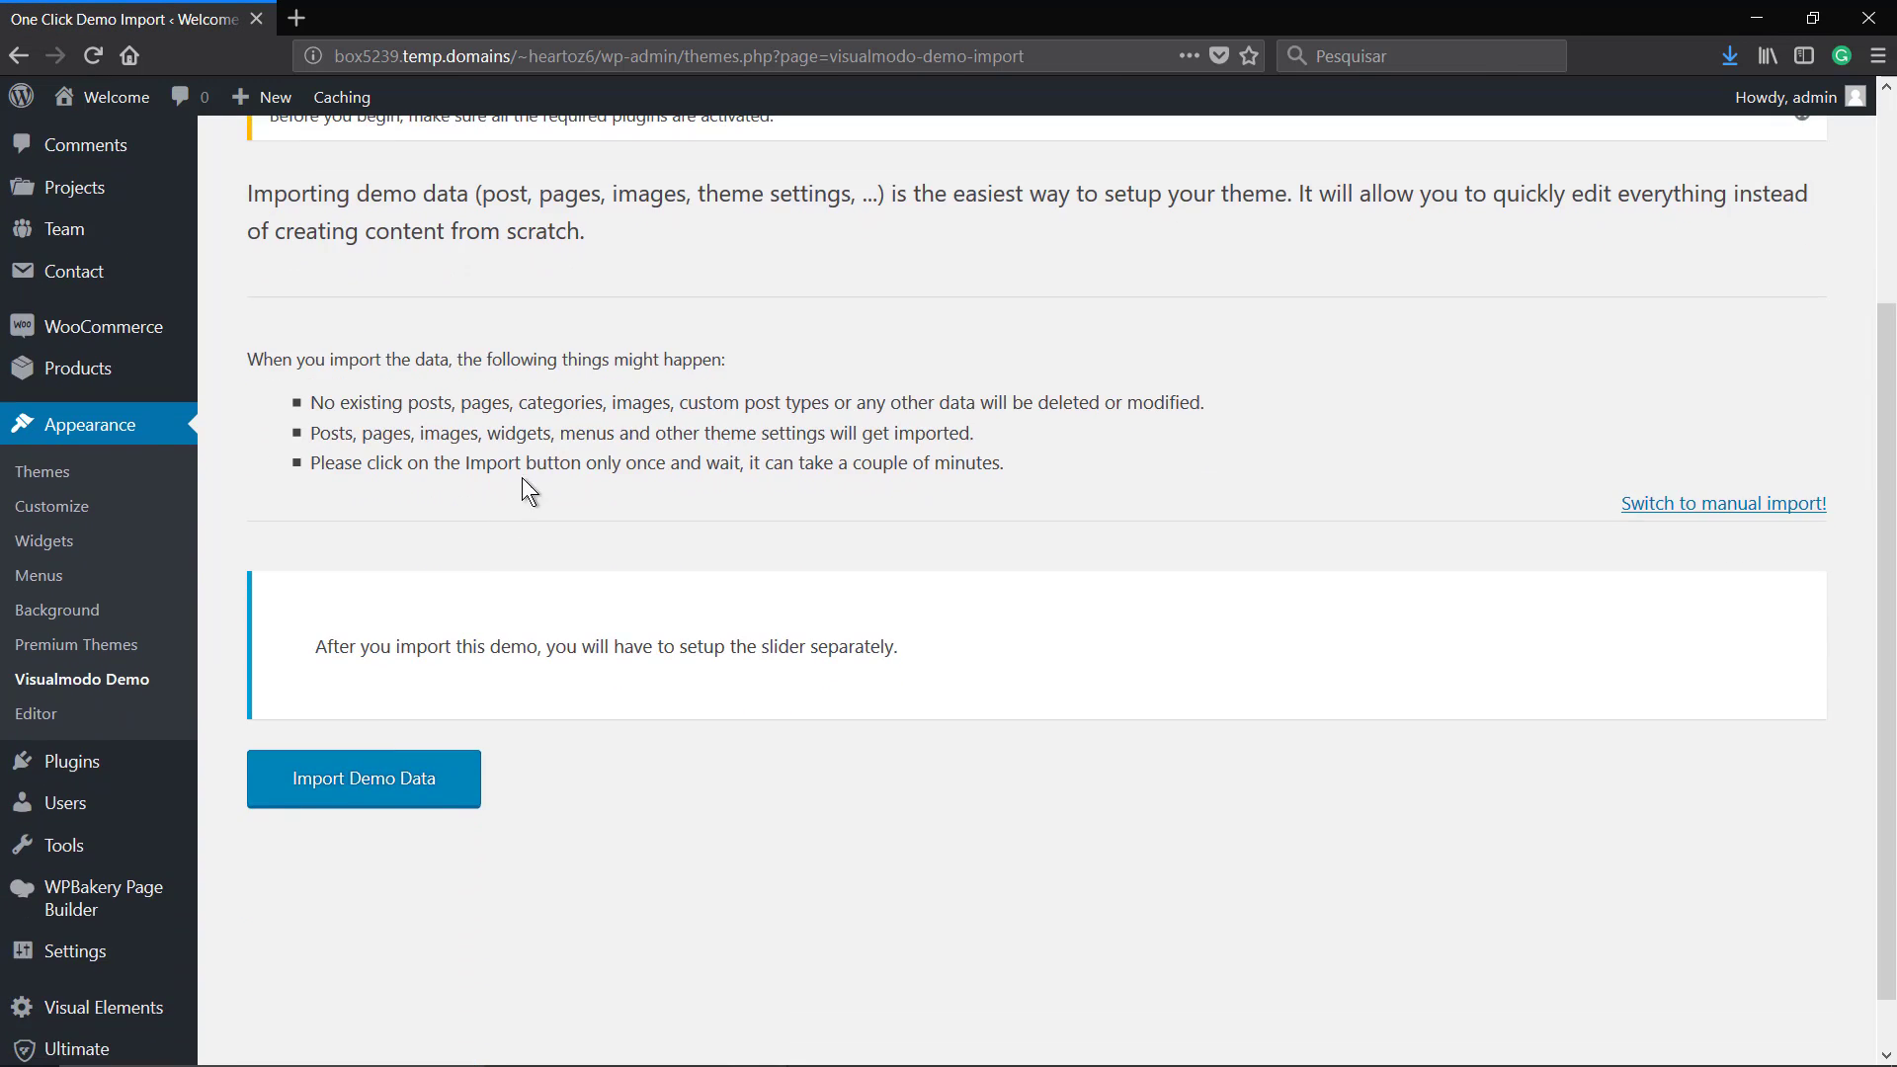
pyautogui.click(365, 794)
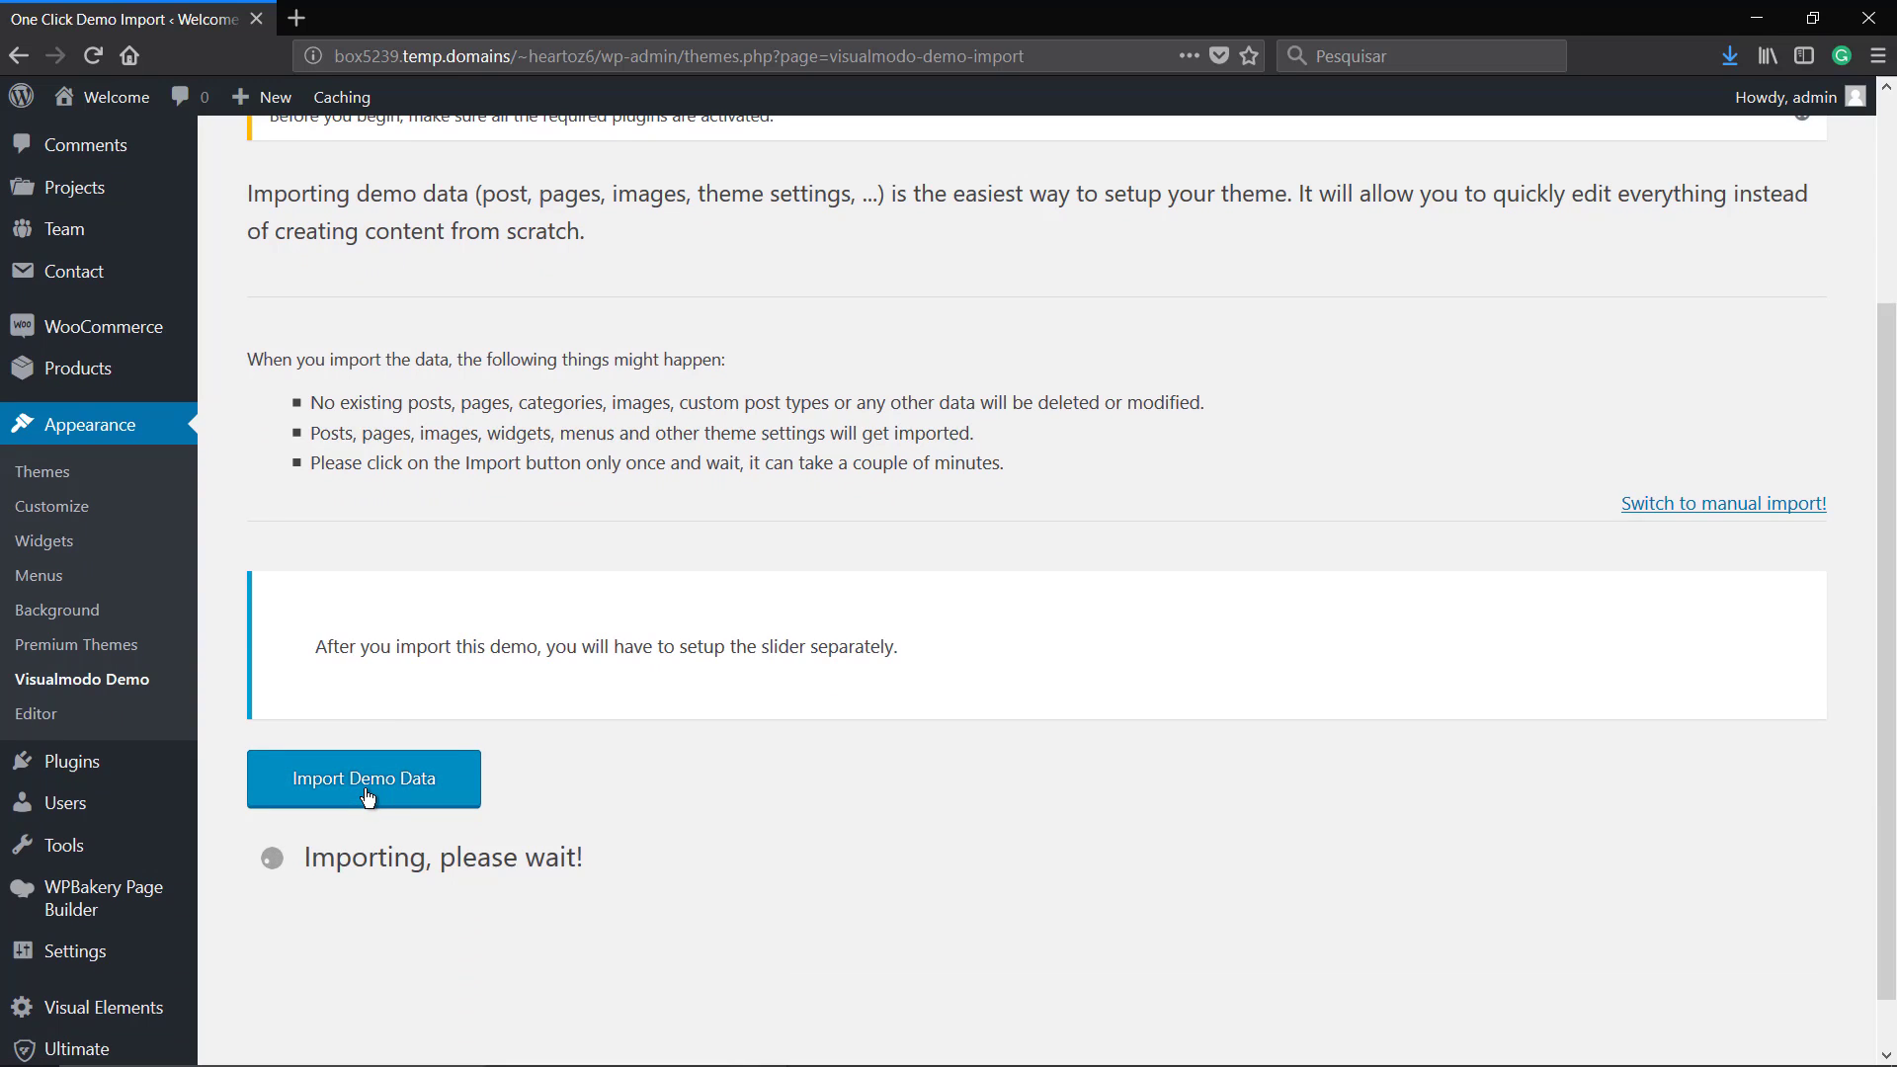